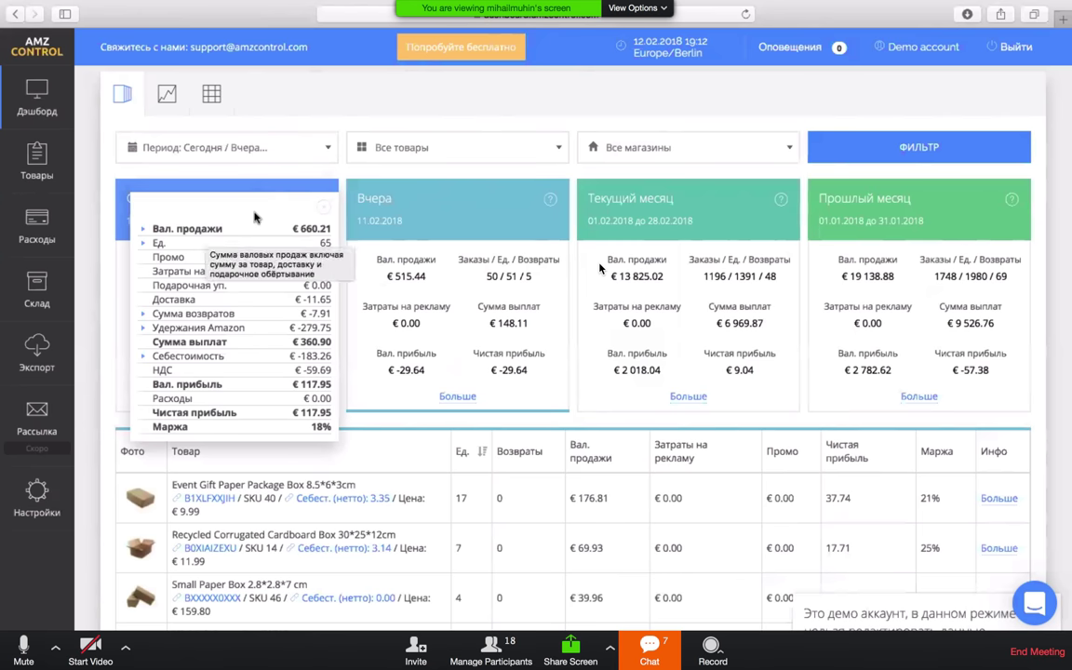
# Examine the detailed profit breakdown of the Сегодня summary card and close it
pyautogui.click(321, 211)
pyautogui.click(233, 396)
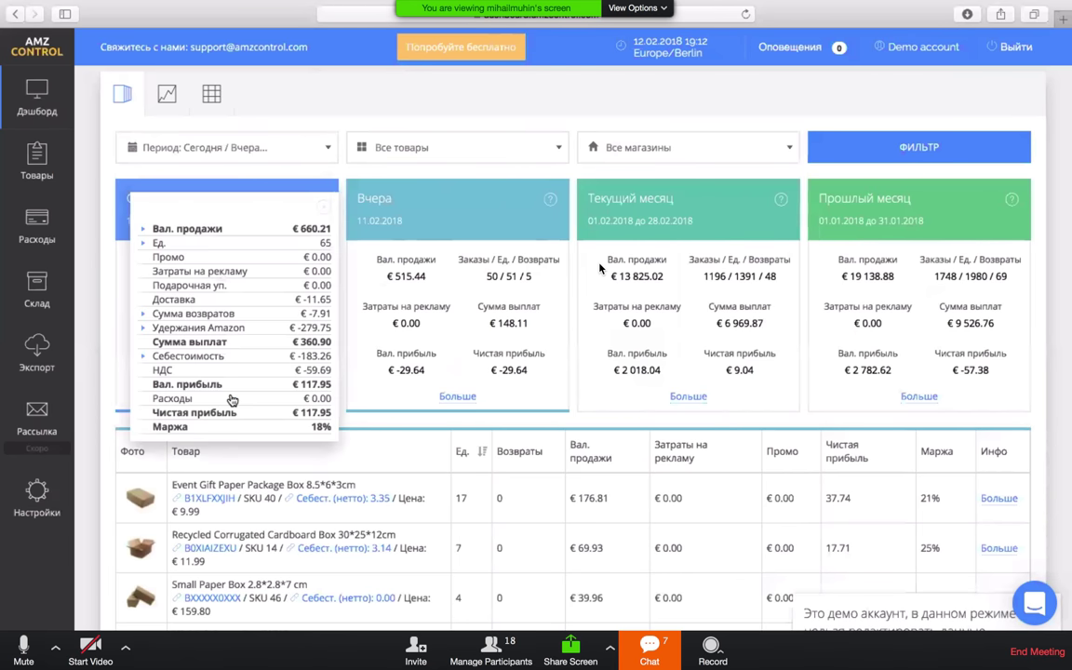
pyautogui.click(322, 207)
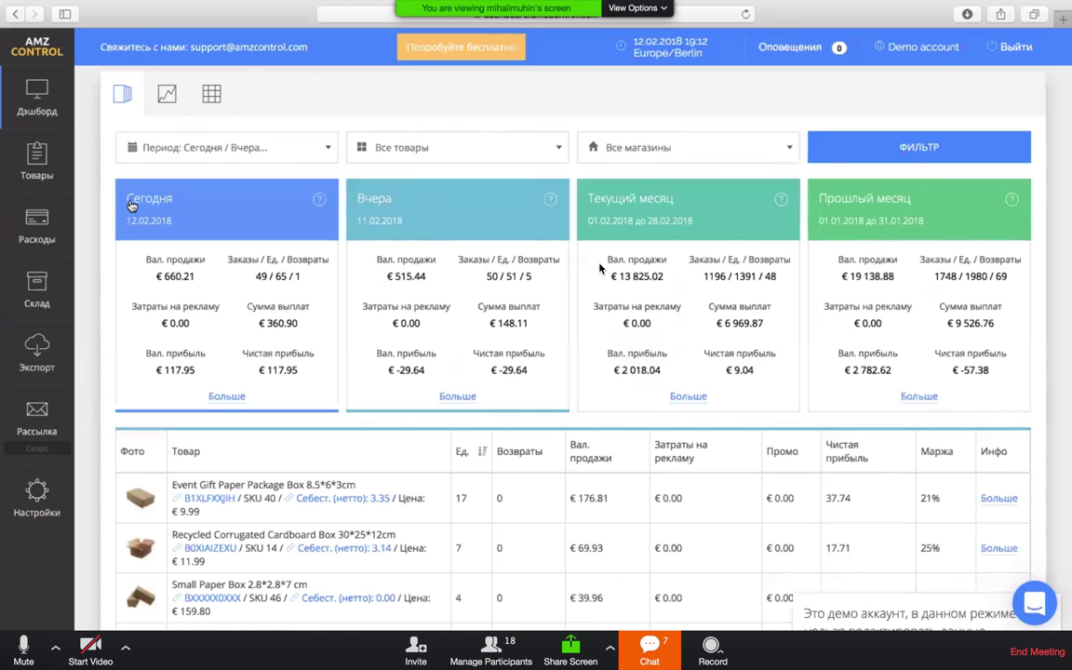
pyautogui.click(224, 395)
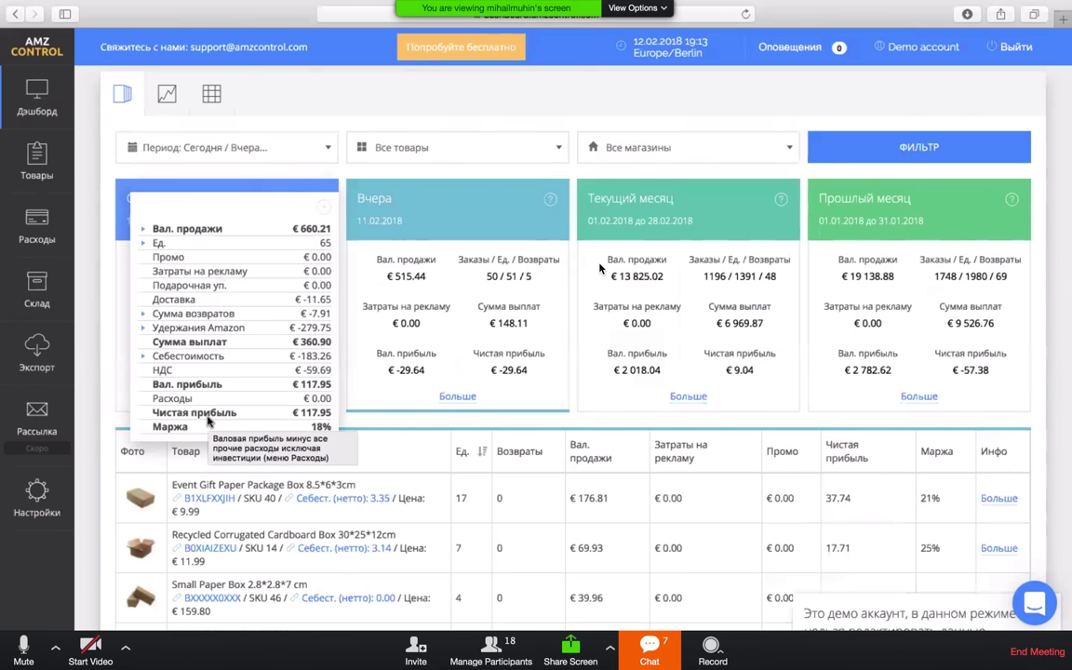
pyautogui.click(328, 213)
# Load the product table for the Сегодня summary card
pyautogui.scroll(-3, 364, 359)
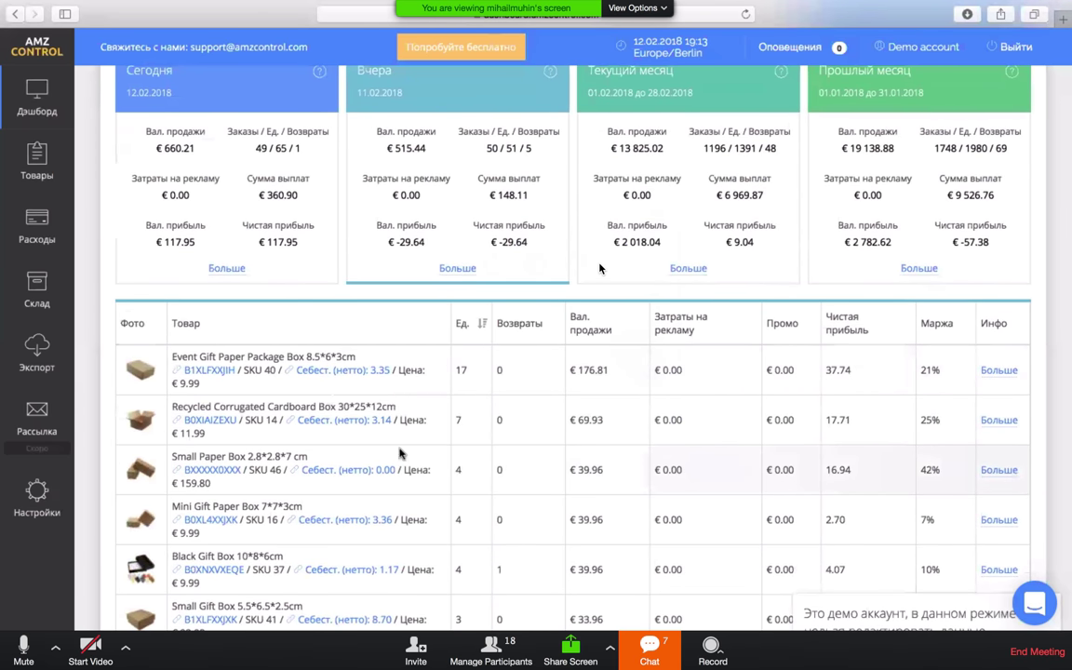
pyautogui.scroll(3, 400, 453)
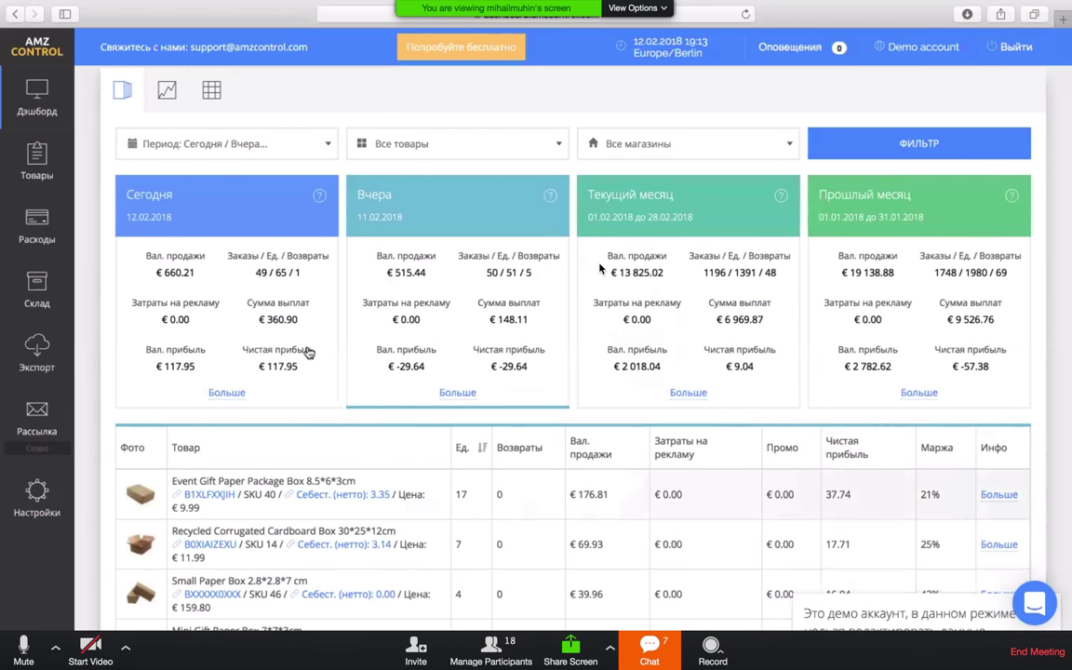
pyautogui.click(286, 322)
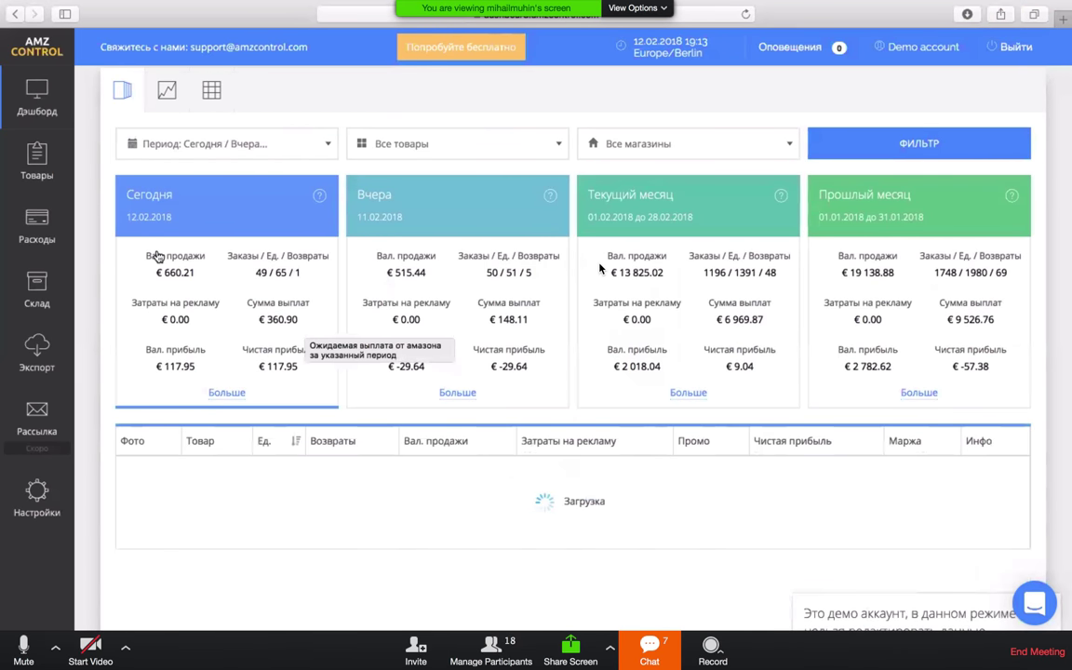
pyautogui.scroll(-4, 246, 357)
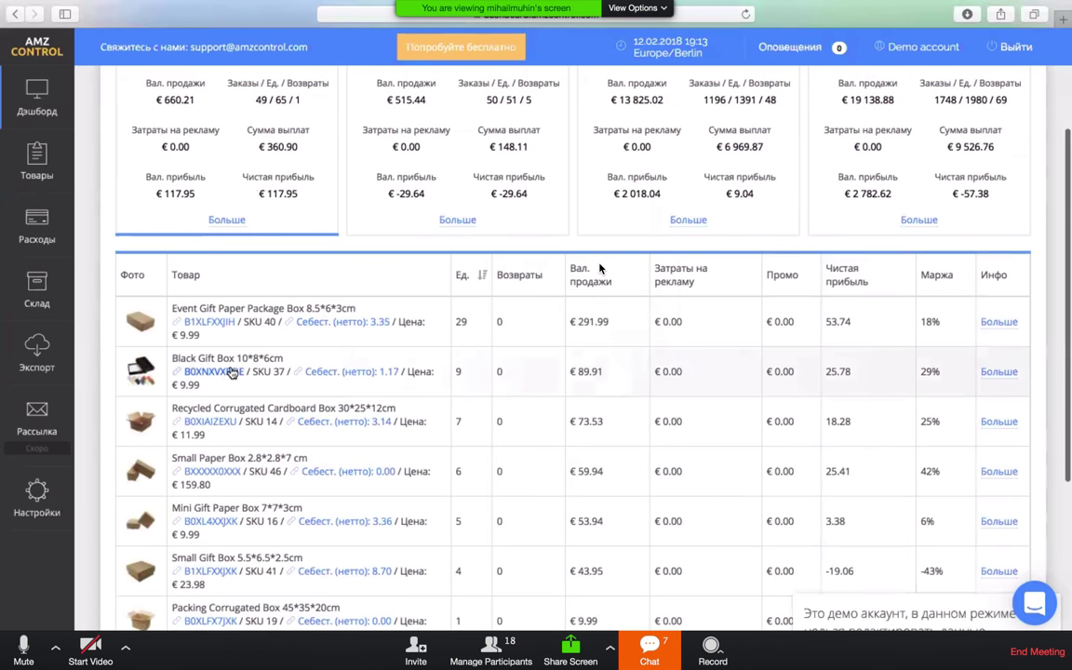
# Open the breakdown for Black Gift Box 10*8*6cm and expand Удержания Amazon to examine its FBAPerUnitFulfillmentFee and Commission entries
pyautogui.click(989, 365)
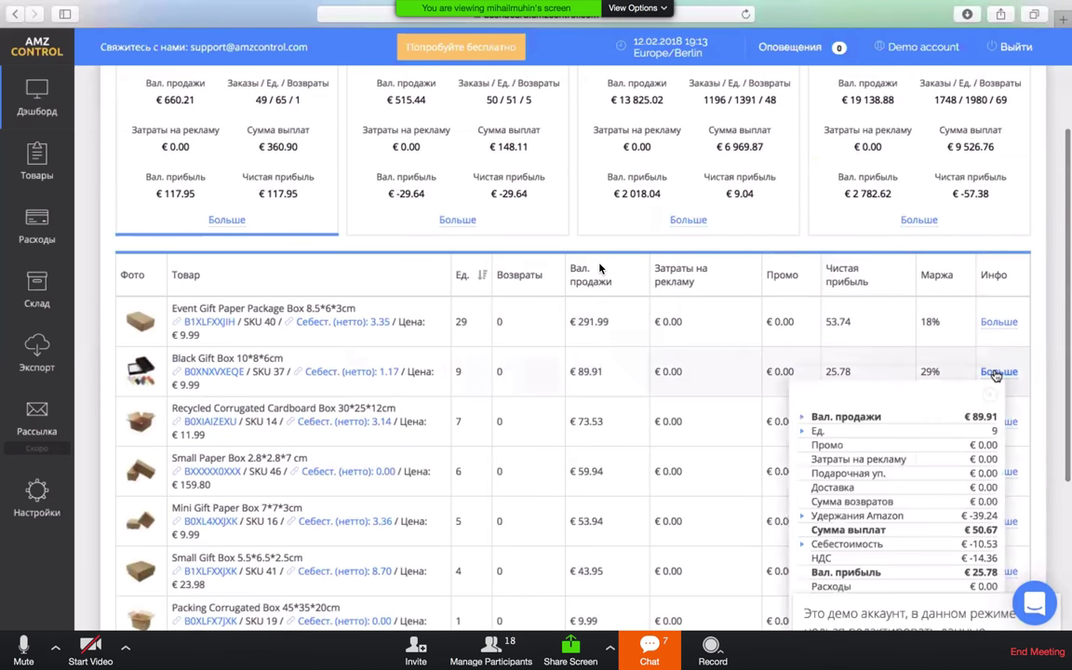
pyautogui.scroll(-2, 995, 375)
pyautogui.scroll(1, 995, 375)
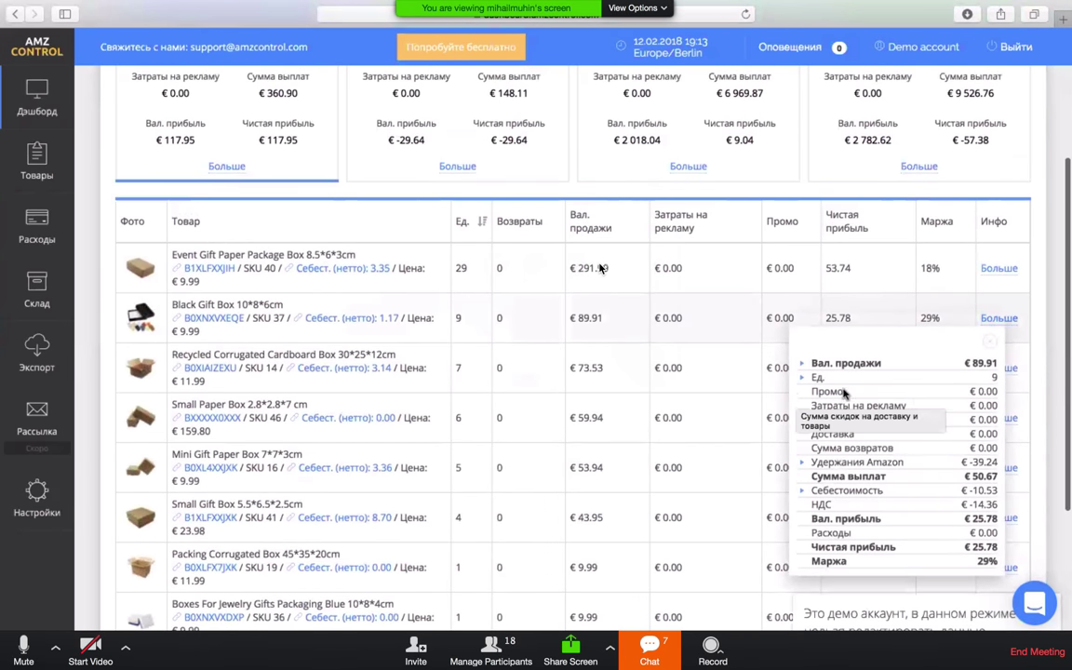
pyautogui.click(803, 465)
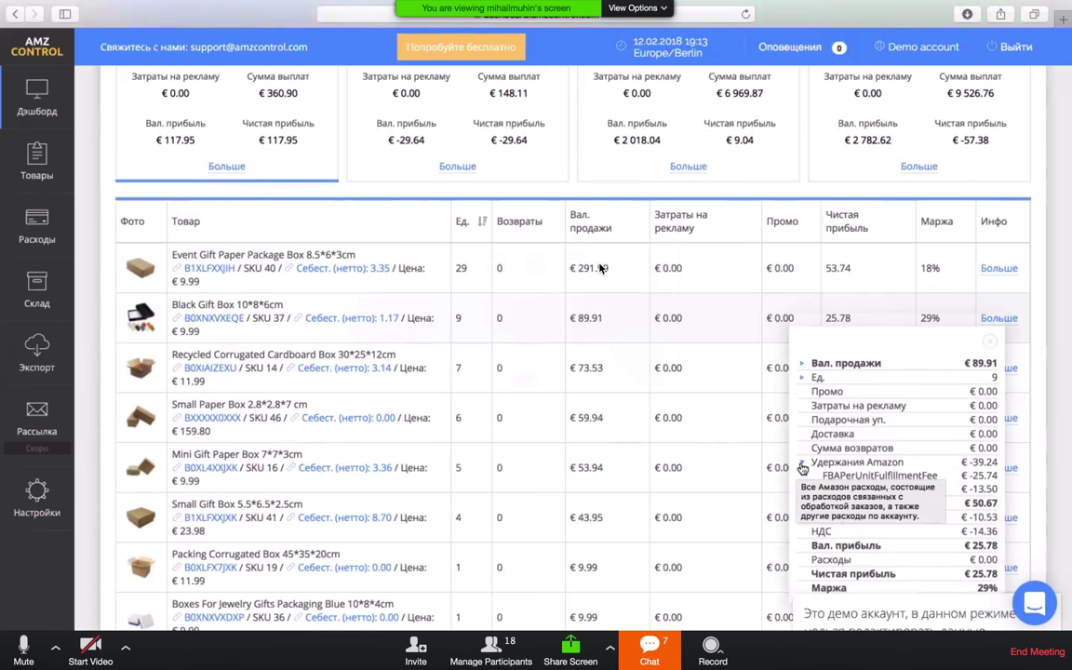
pyautogui.scroll(-3, 931, 447)
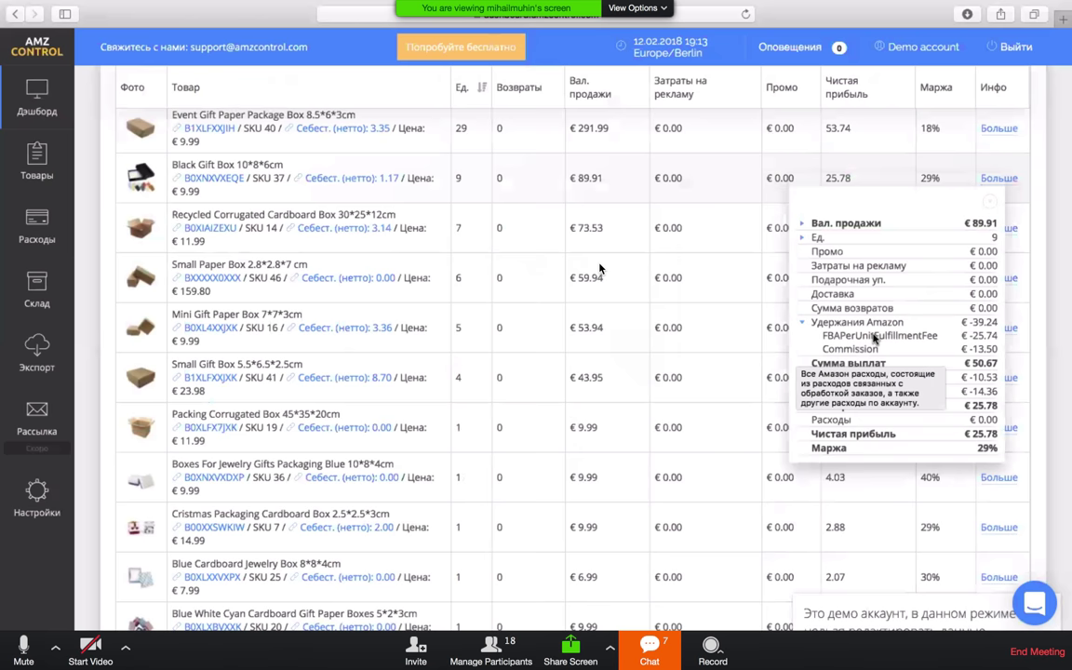
pyautogui.doubleClick(875, 340)
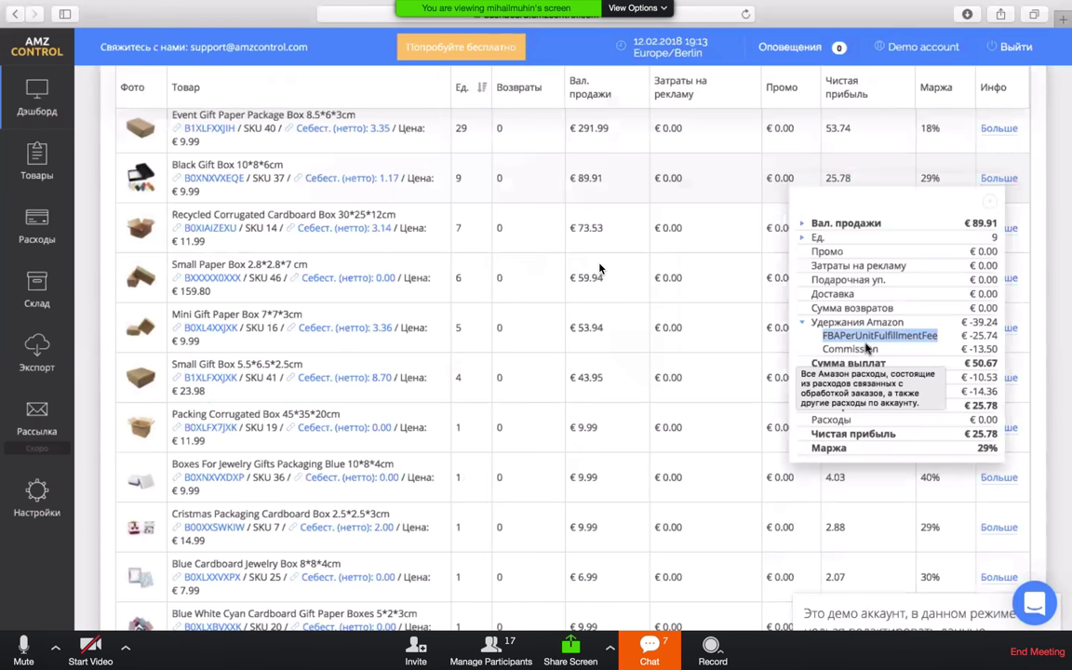
pyautogui.click(867, 350)
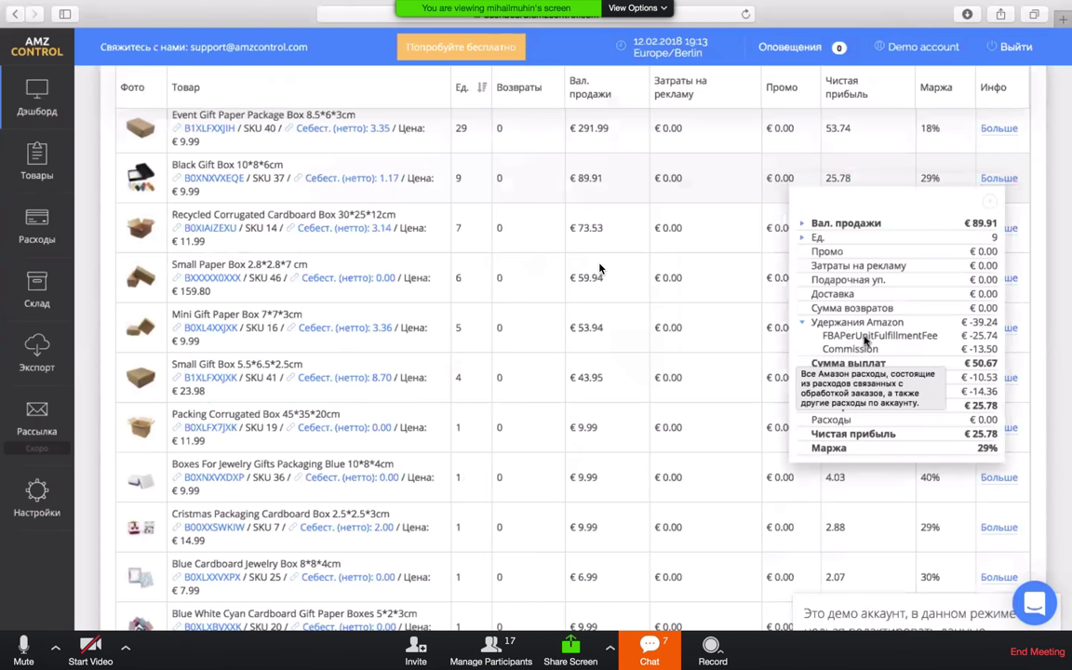
pyautogui.doubleClick(865, 341)
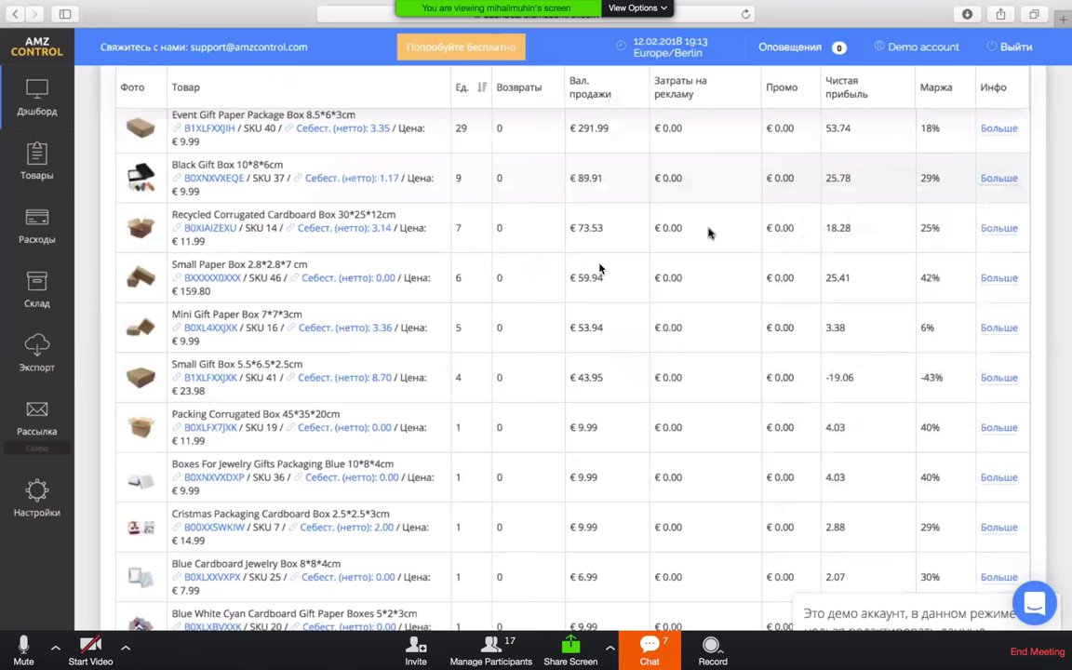
# Open the breakdown for Event Gift Paper Package Box 8.5*6*3cm and examine its Amazon deductions
pyautogui.scroll(5, 600, 269)
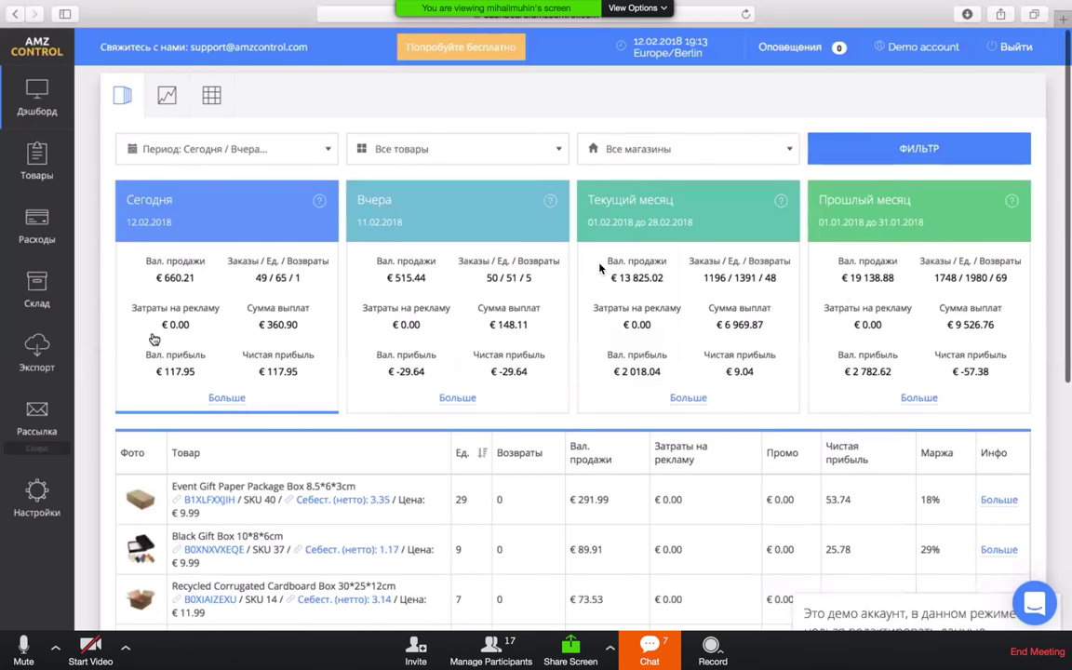
pyautogui.scroll(-3, 249, 309)
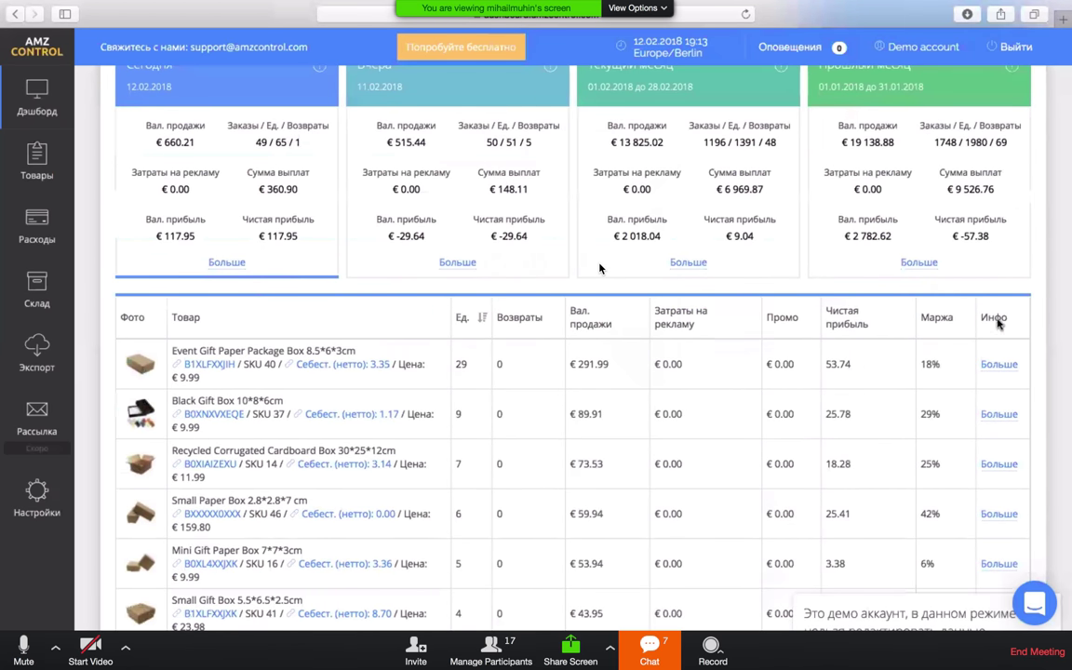
pyautogui.click(998, 364)
pyautogui.click(857, 508)
pyautogui.scroll(-2, 870, 437)
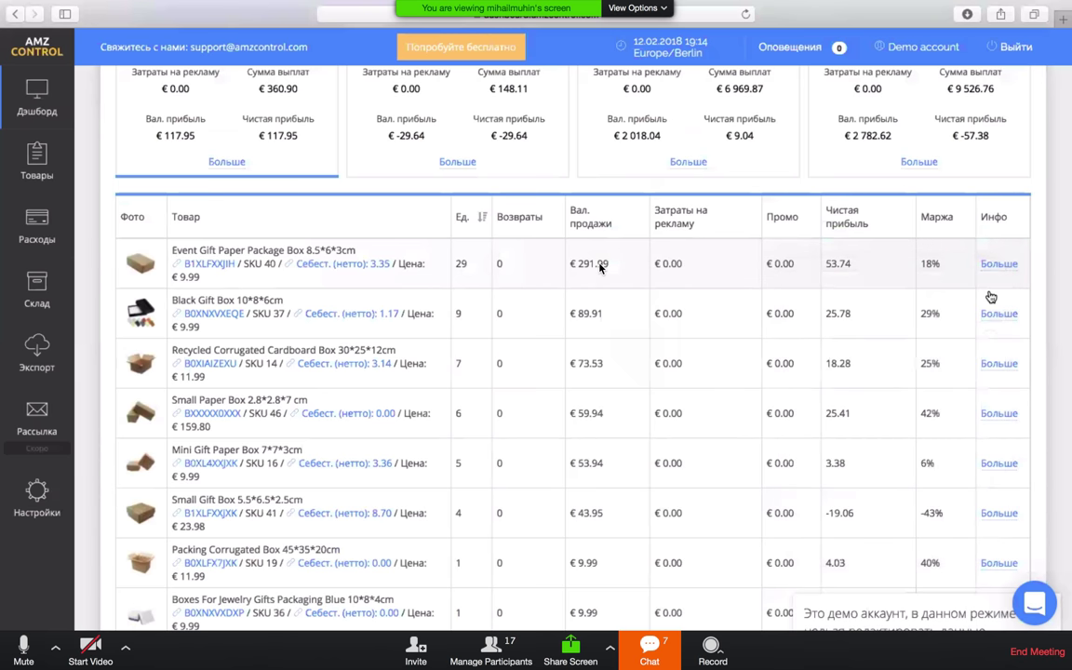
# Set the dashboard's period to Вчера / 7 Дней and apply the filter
pyautogui.scroll(1, 624, 285)
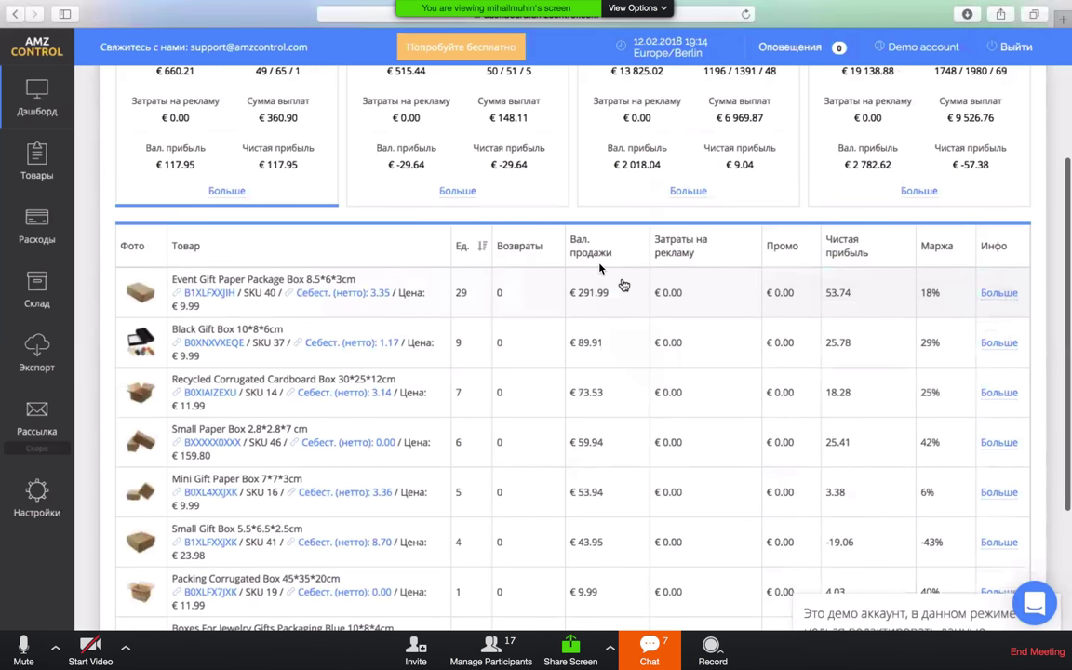
pyautogui.scroll(4, 624, 284)
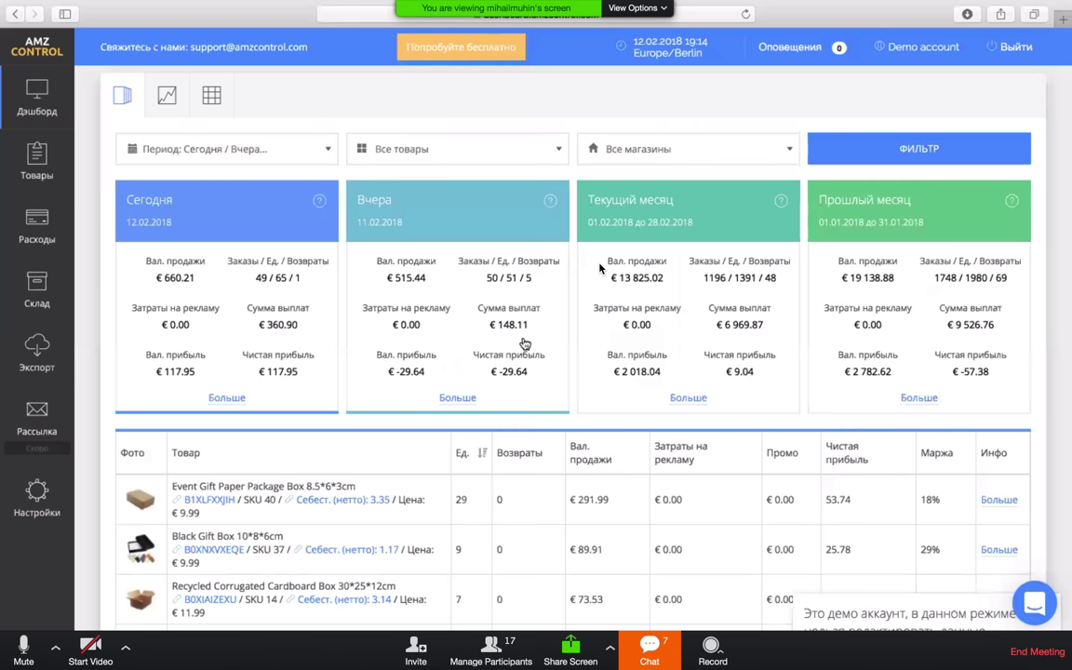
pyautogui.scroll(-1, 600, 268)
pyautogui.scroll(1, 599, 268)
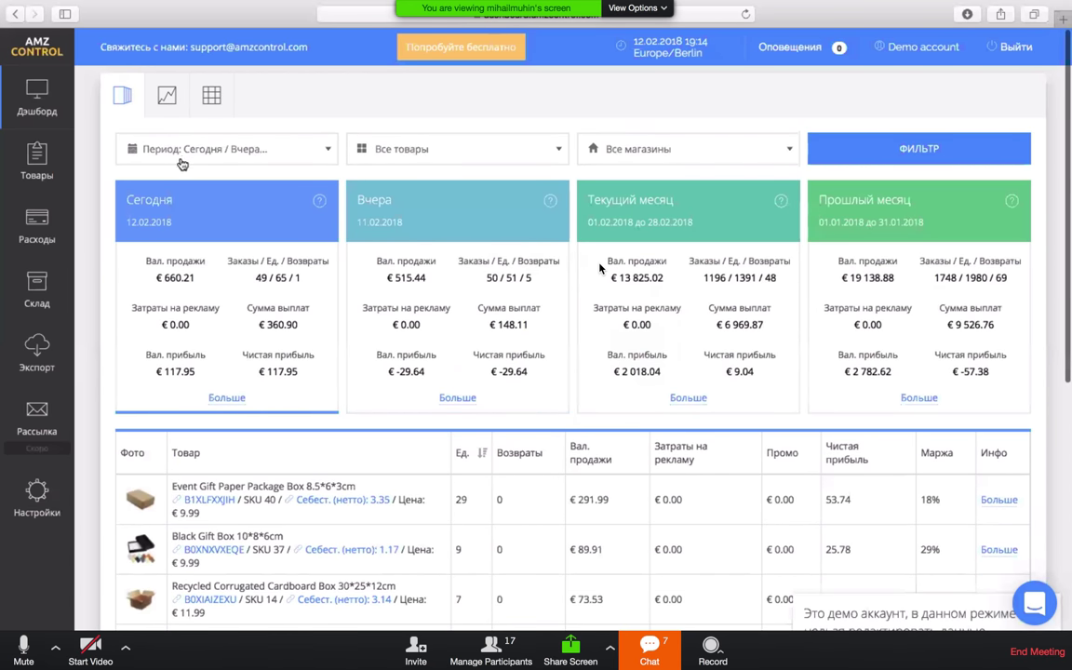
pyautogui.click(210, 149)
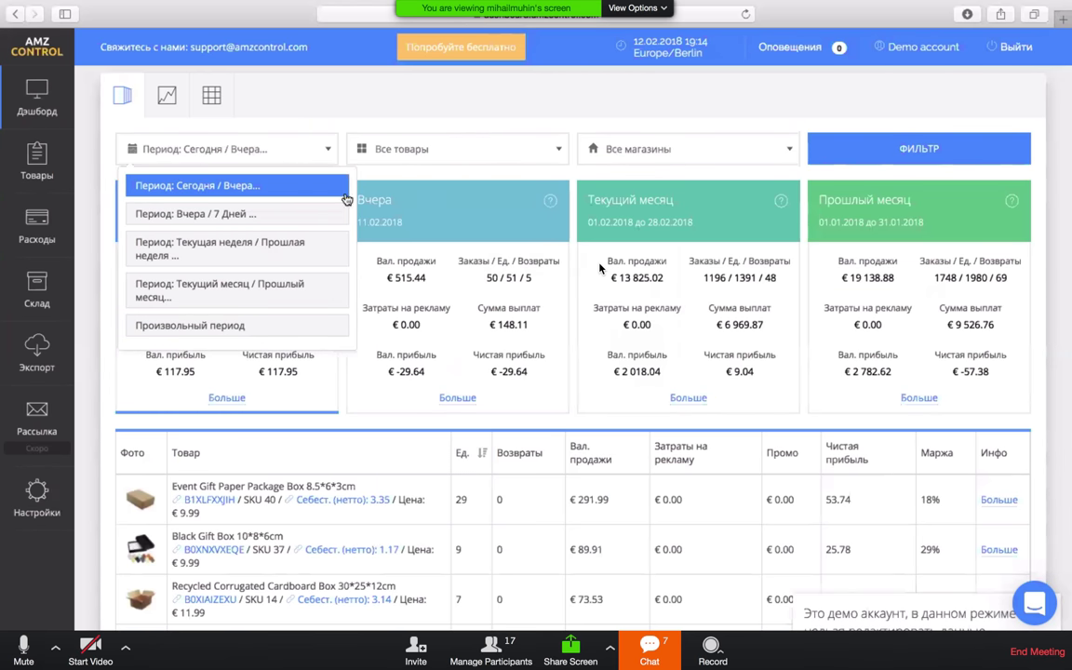
pyautogui.click(543, 216)
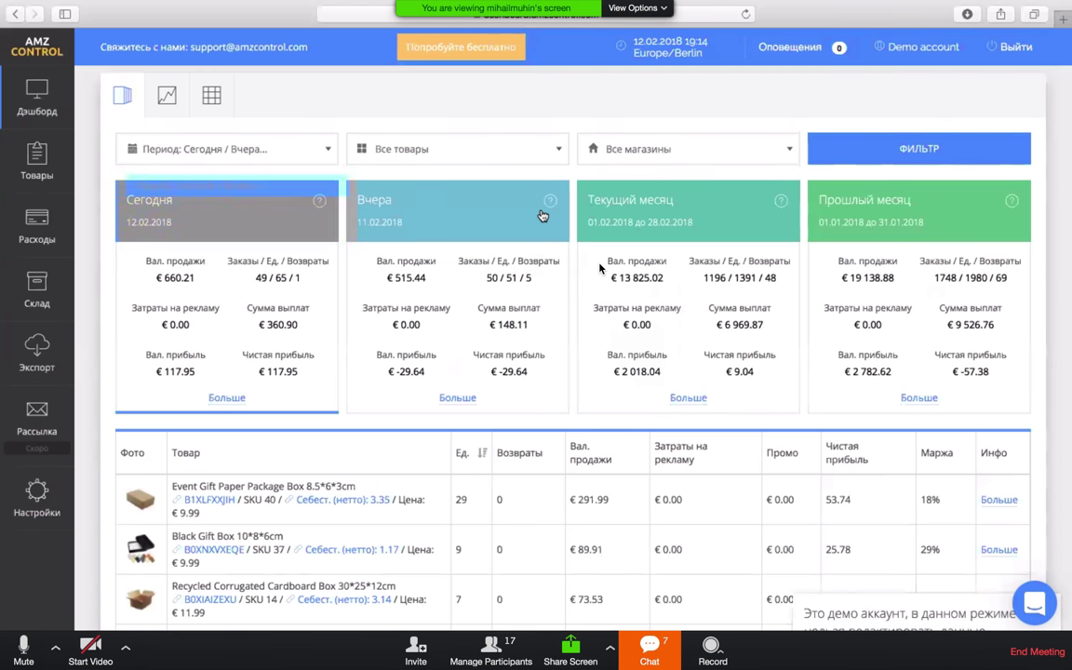
pyautogui.click(212, 150)
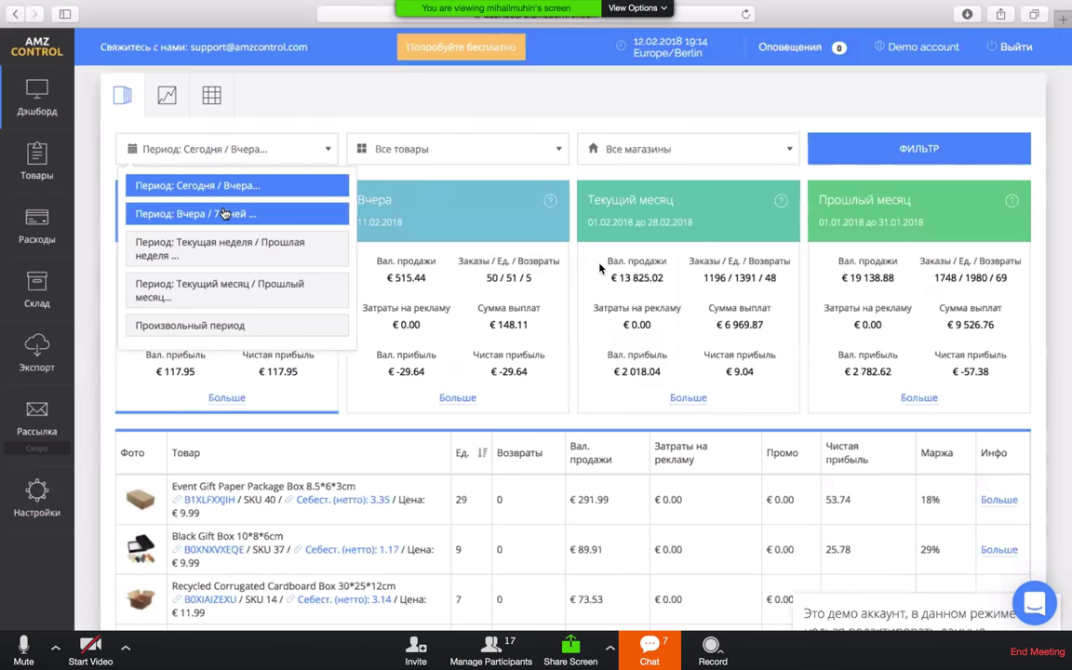
pyautogui.click(224, 214)
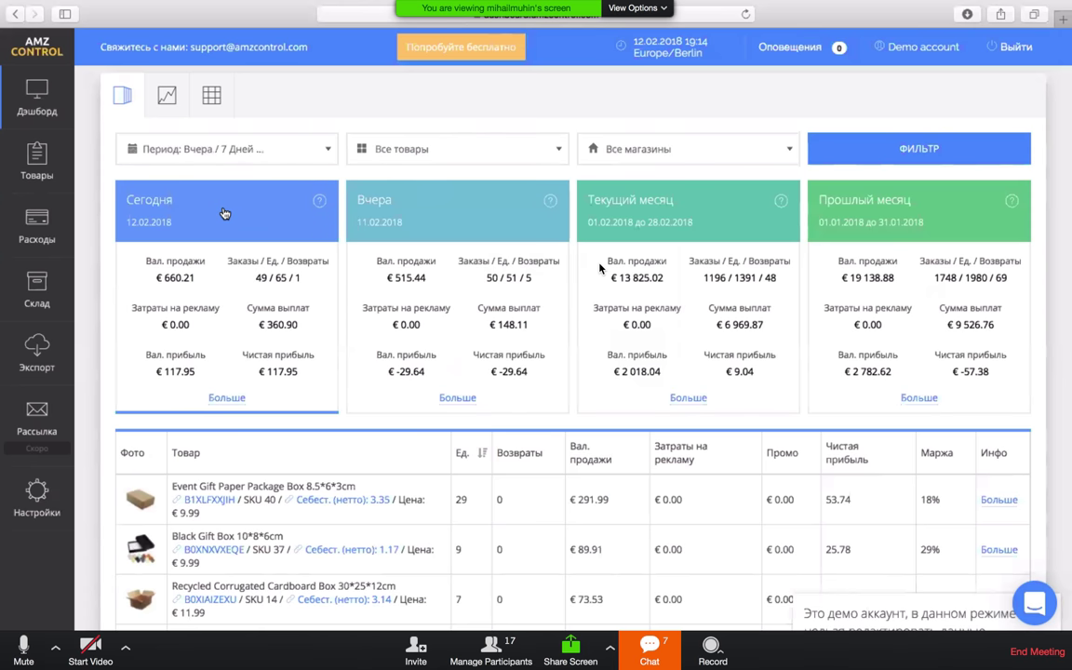
pyautogui.click(912, 141)
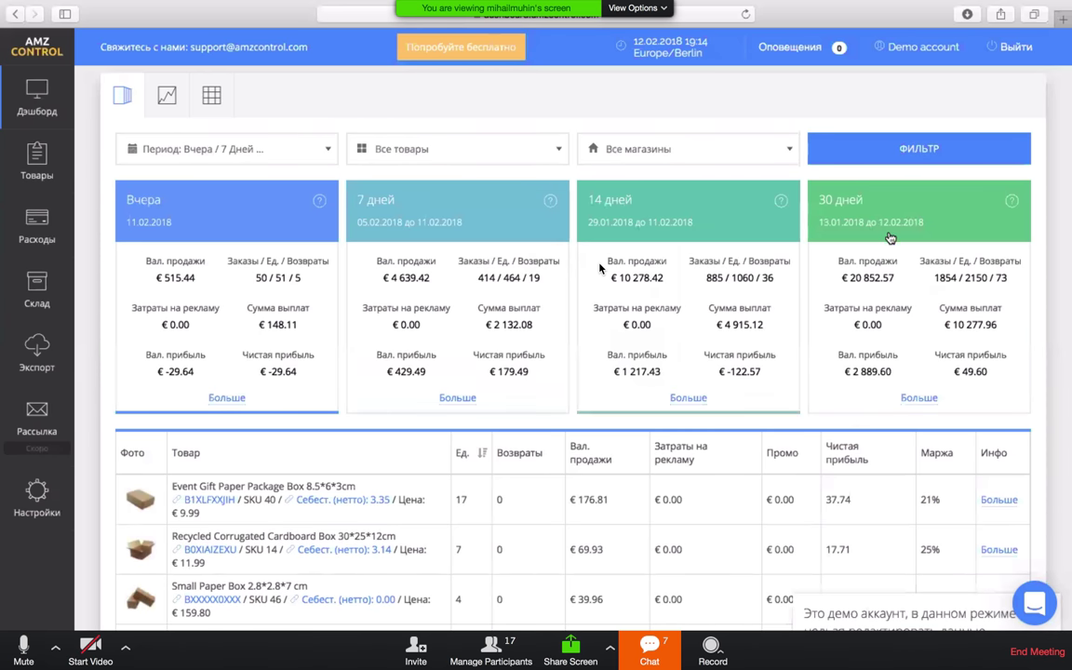
# Set the summary view's period to Произвольный период, from 01.01.2018 to 01.02.2018
pyautogui.click(244, 155)
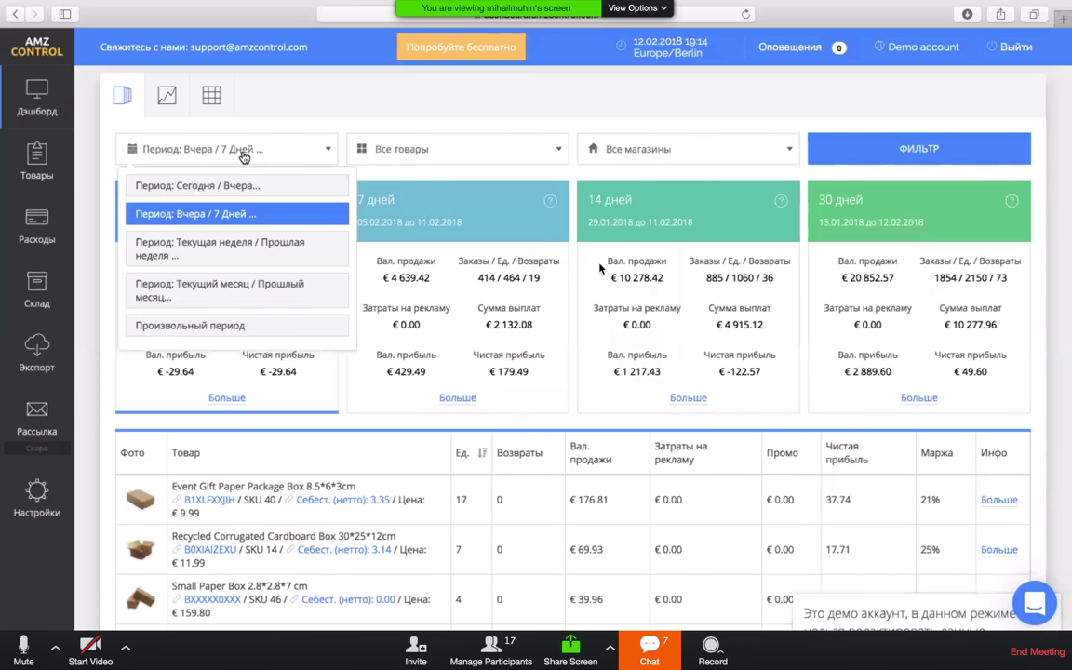
pyautogui.click(216, 324)
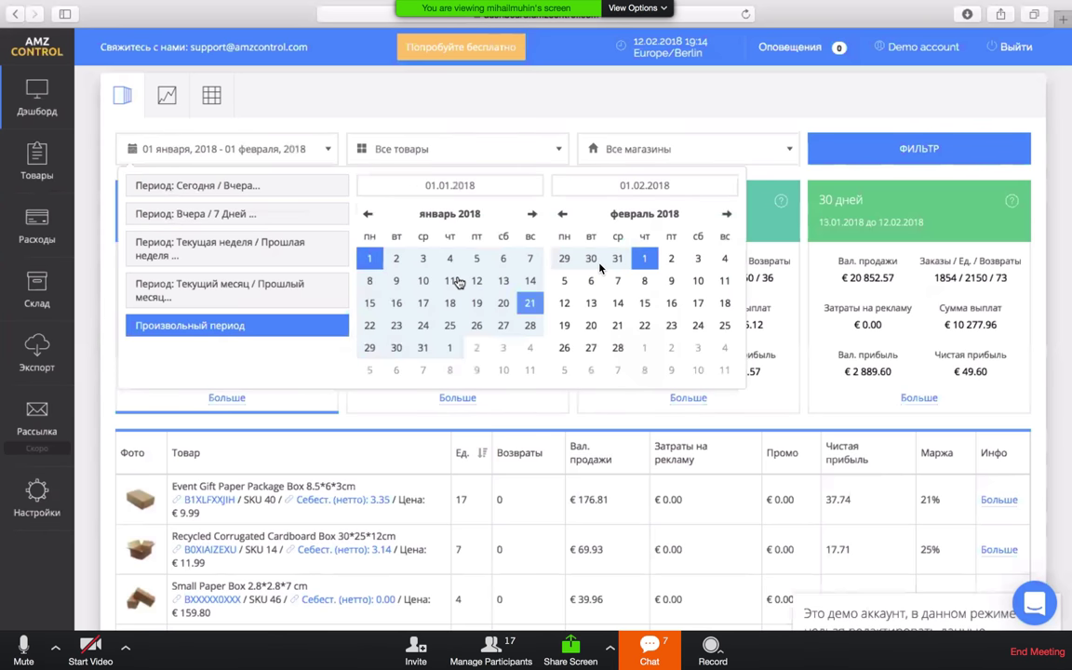
pyautogui.click(484, 156)
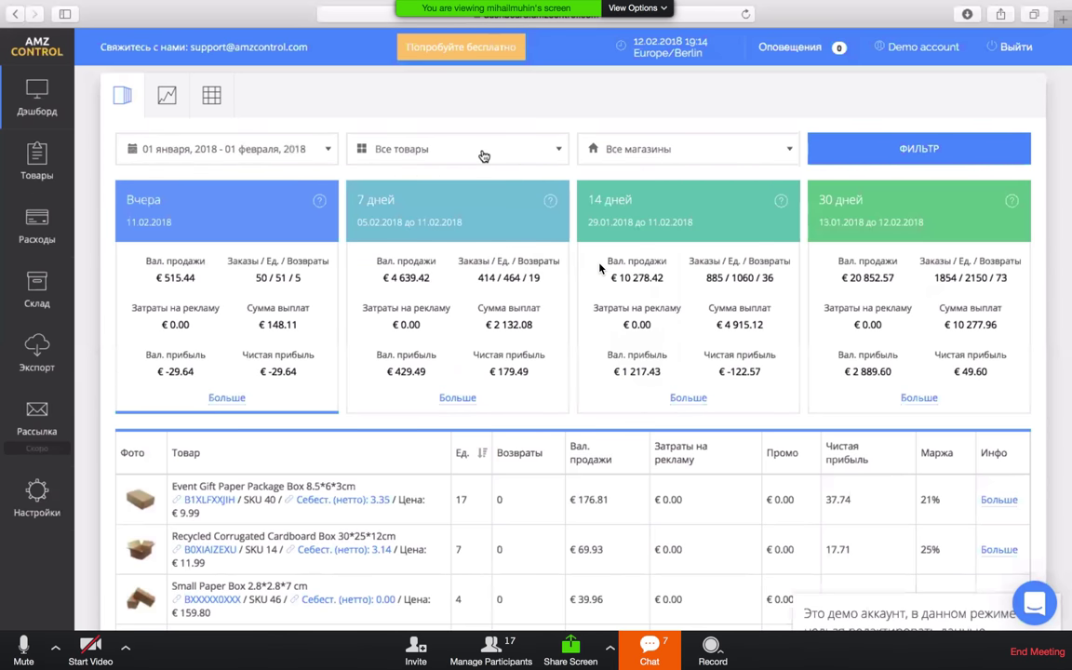
# Check the choices in the product and store filters, and switch the dashboard to the chart view
pyautogui.click(484, 156)
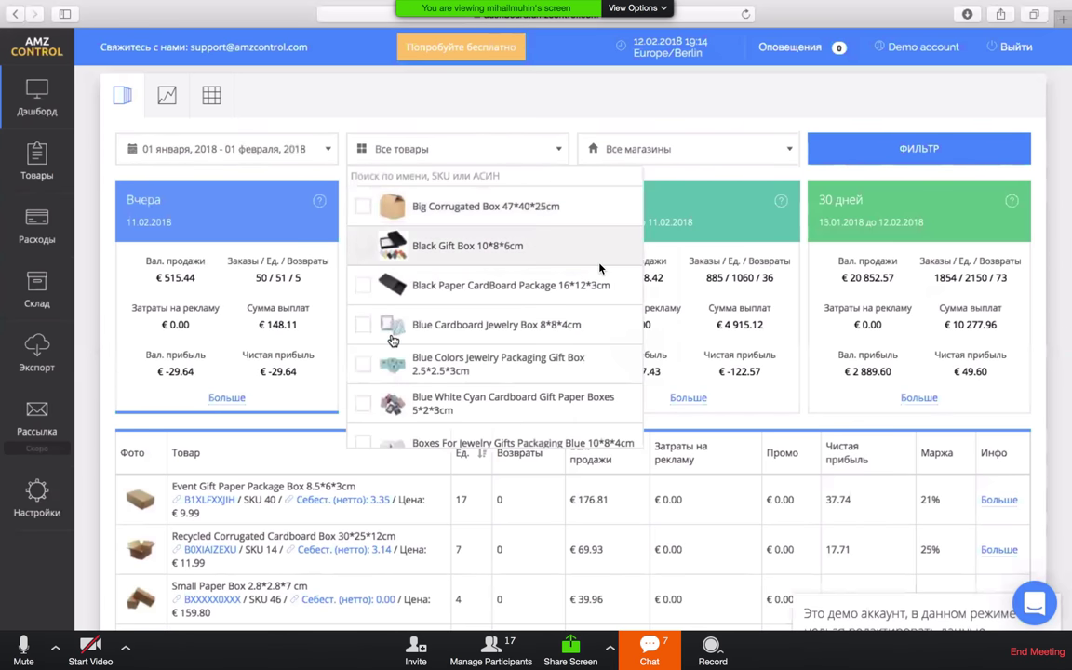
pyautogui.click(483, 145)
pyautogui.click(658, 151)
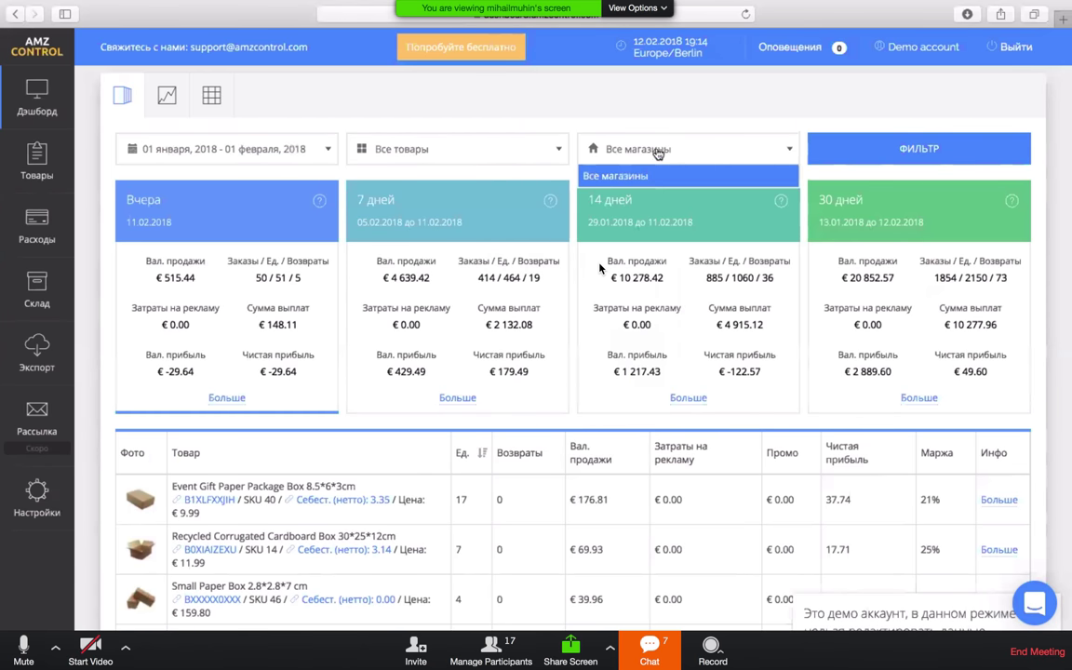
pyautogui.click(167, 96)
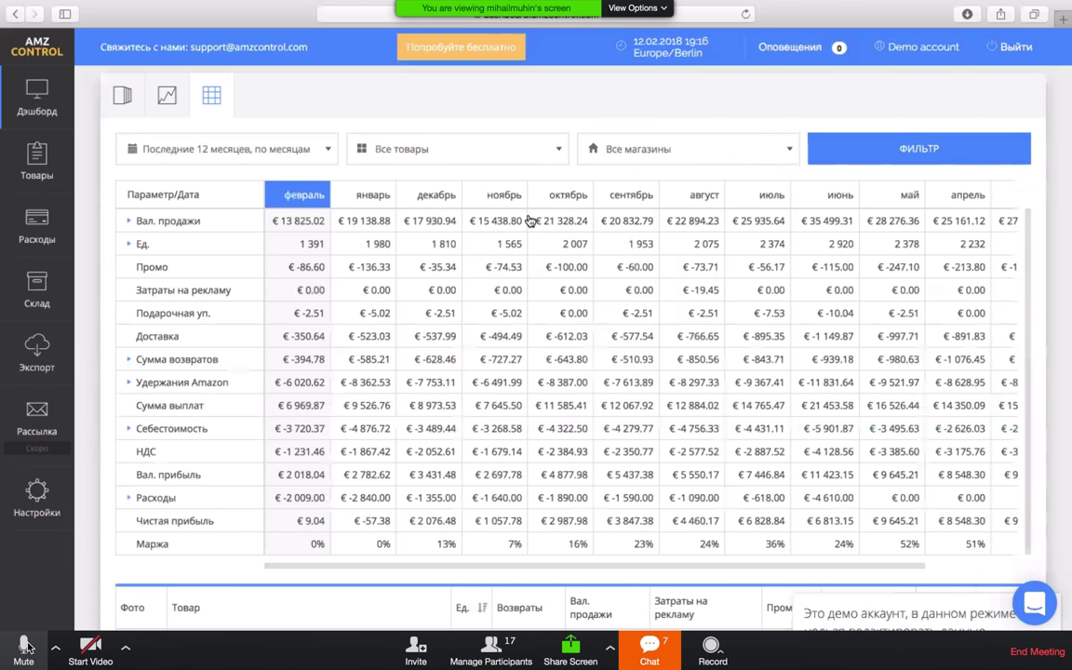
# Set the monthly table's period to Произвольный период, 01.01.2018 to 01.02.2018, and view the product rows below it
pyautogui.click(312, 152)
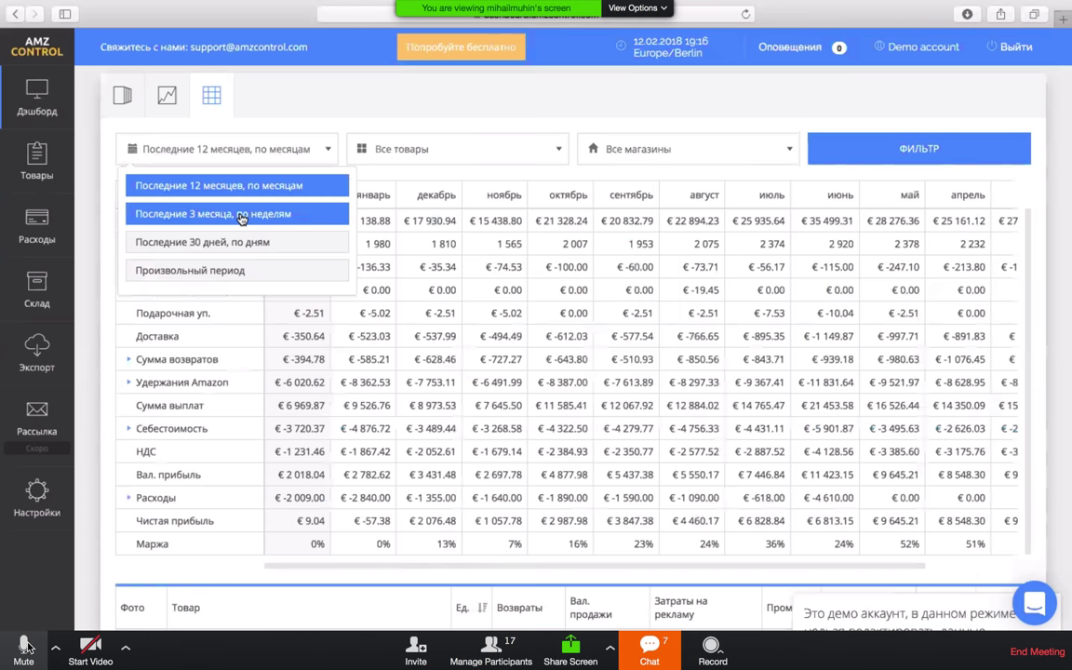
pyautogui.click(229, 271)
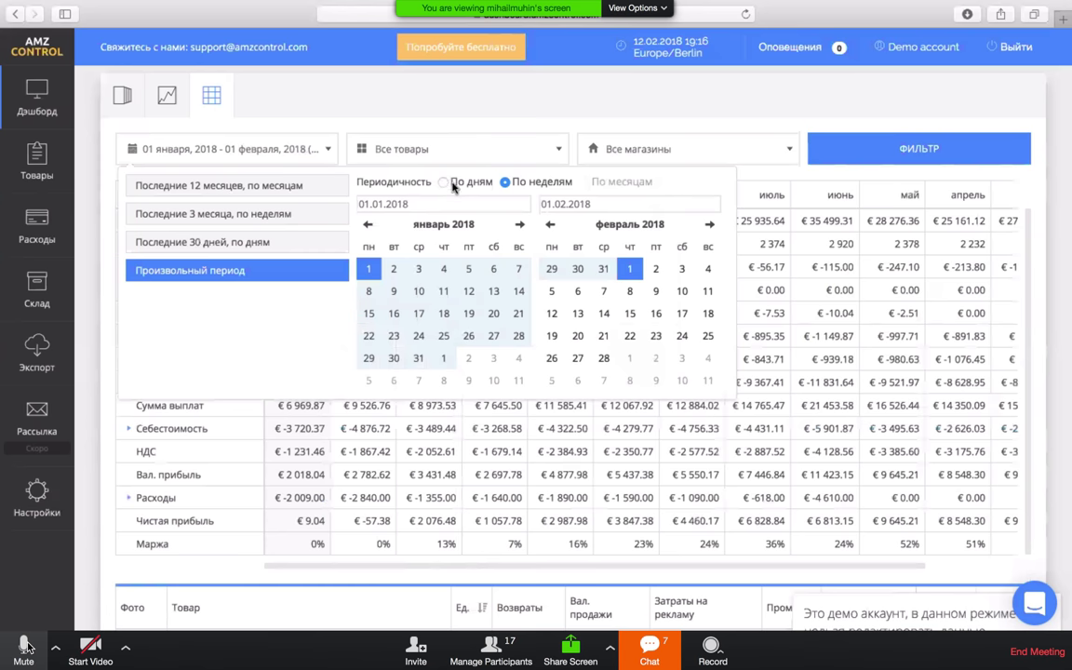
pyautogui.click(349, 105)
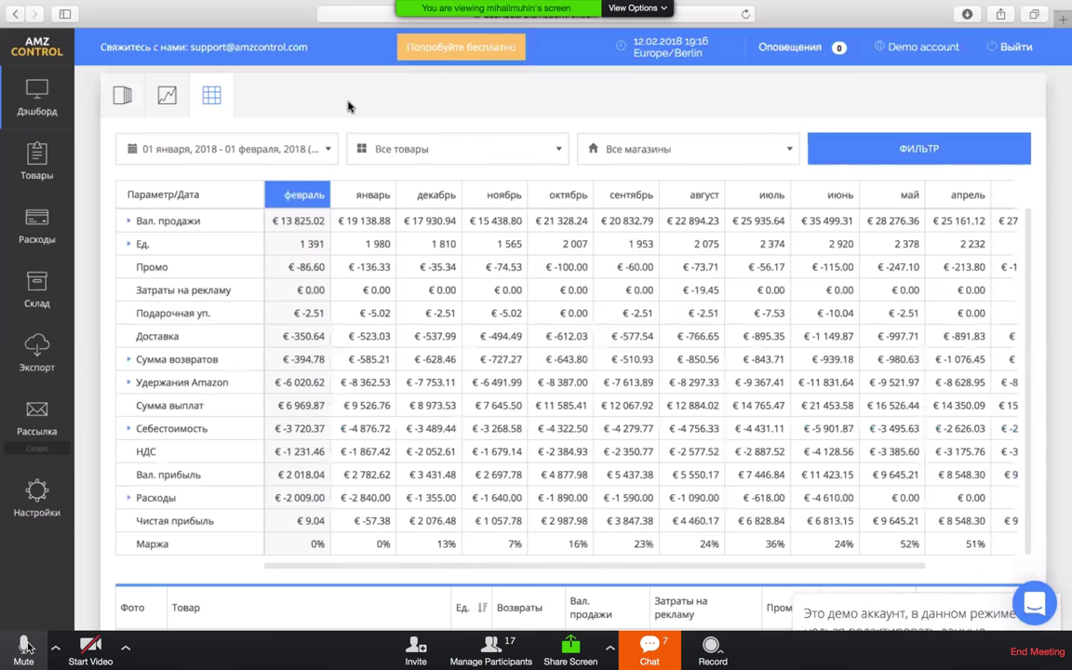
pyautogui.scroll(-3, 371, 212)
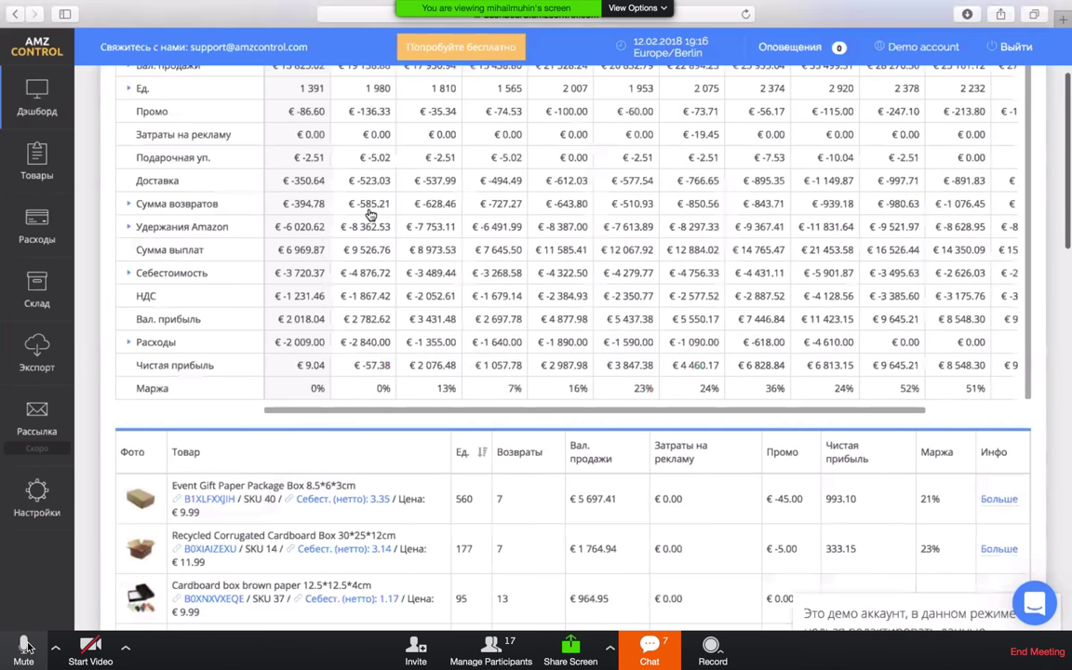
# Reload the dashboard with the period Последние 12 месяцев, по месяцам, and switch from the table to the chart view
pyautogui.scroll(5, 370, 213)
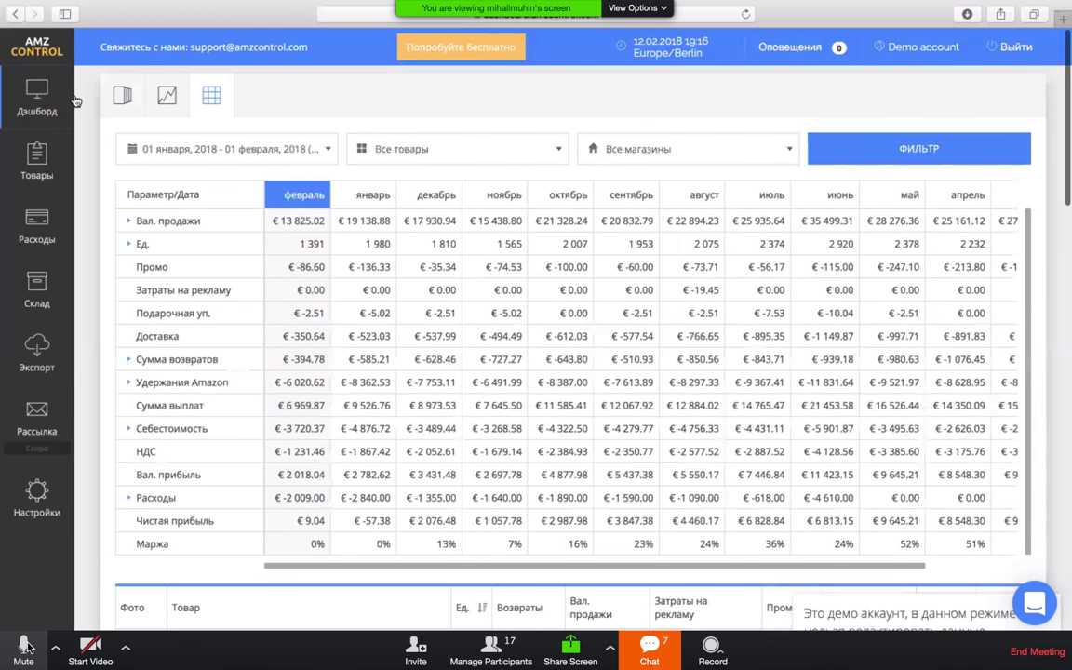
pyautogui.click(50, 98)
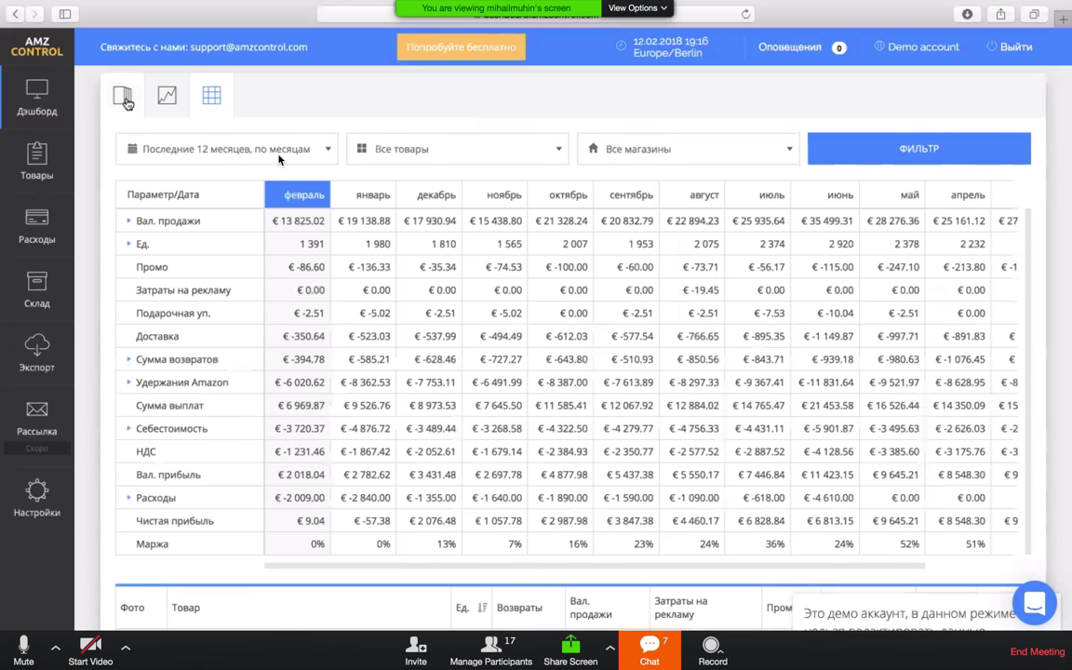
pyautogui.click(168, 99)
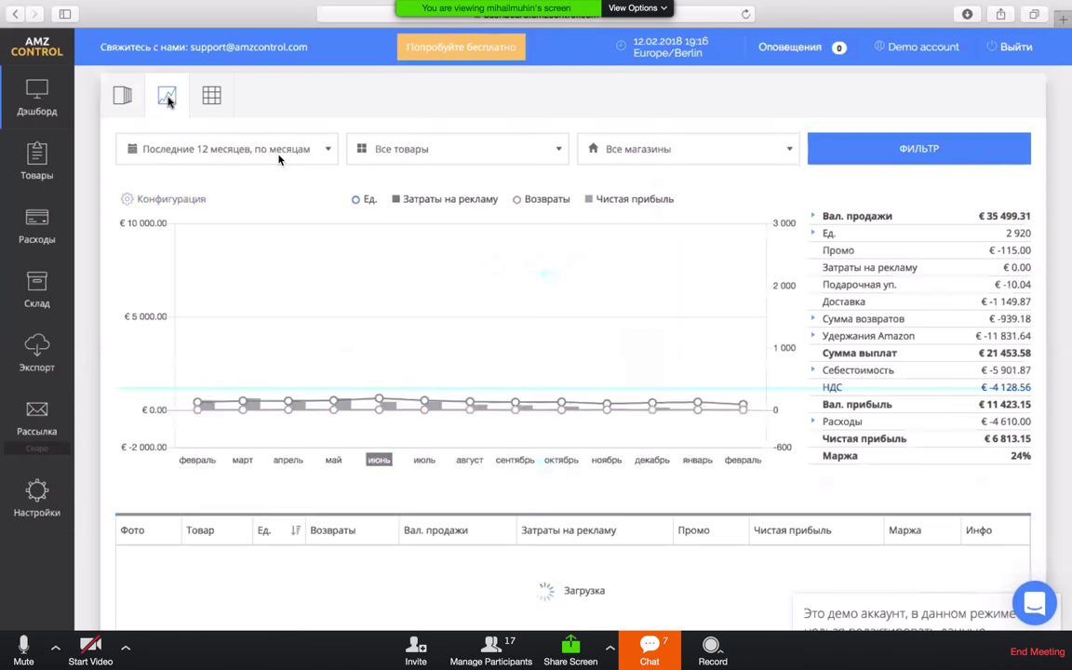
# Leave the full-screen meeting view, switch to Chrome, and read the comments under the live broadcast post in the Amazon Live group
pyautogui.press('Escape')
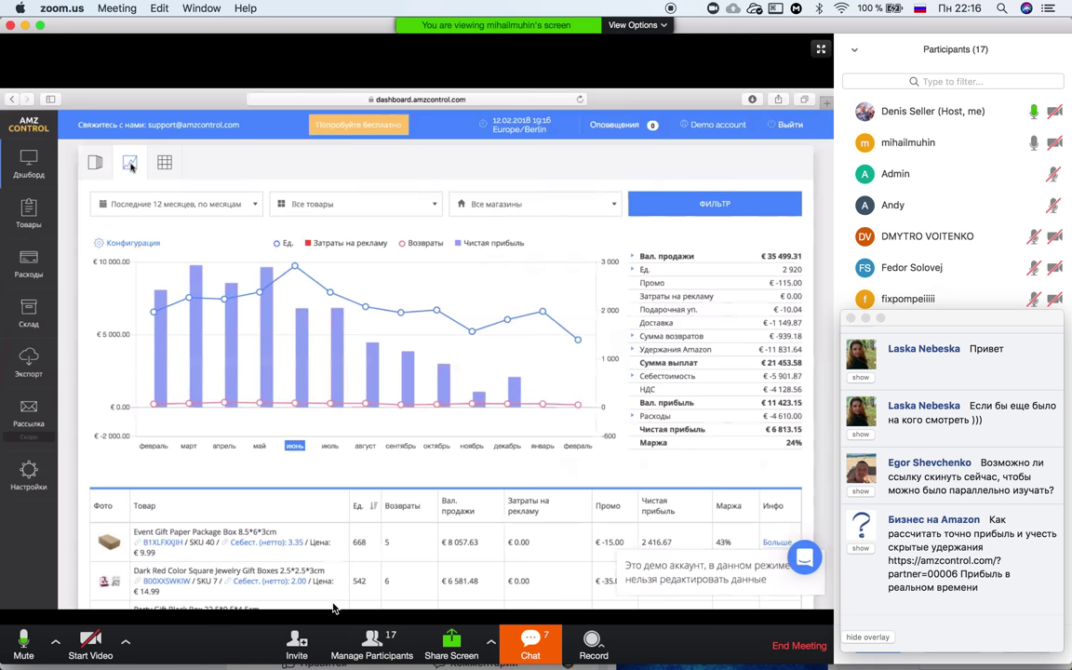
pyautogui.moveTo(256, 665)
pyautogui.click(220, 625)
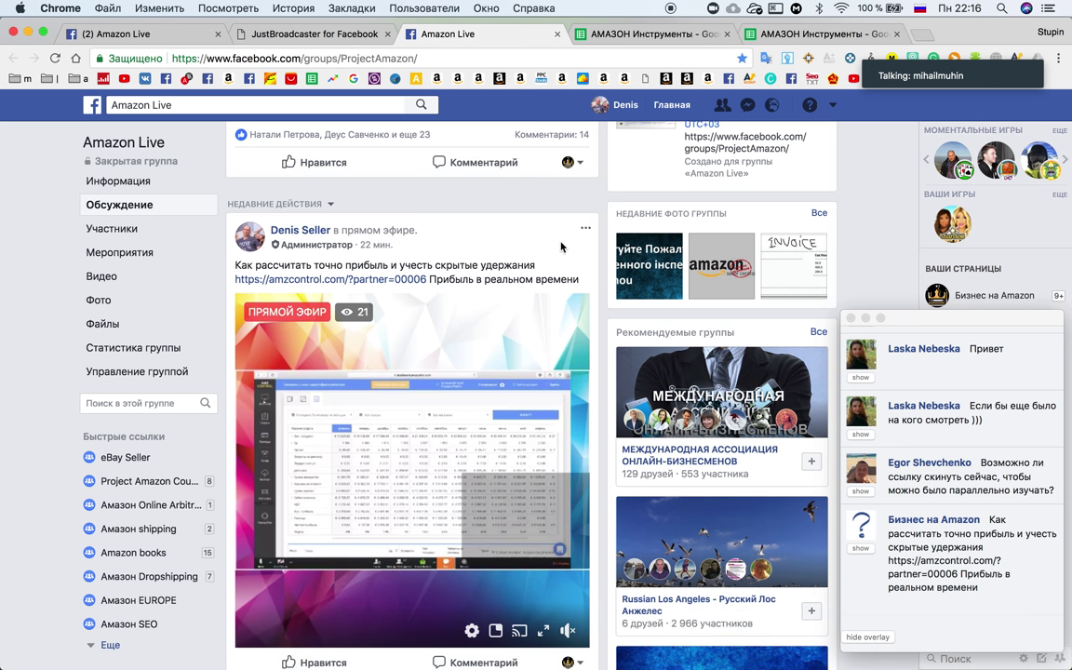
pyautogui.scroll(-3, 410, 308)
pyautogui.scroll(-3, 426, 323)
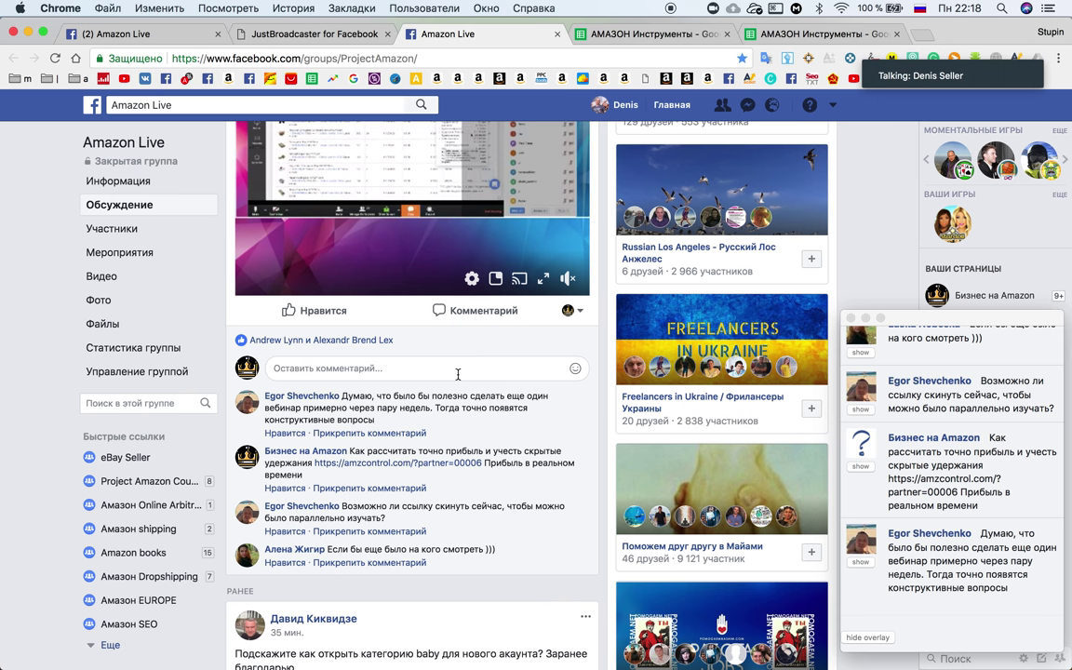
pyautogui.scroll(2, 494, 345)
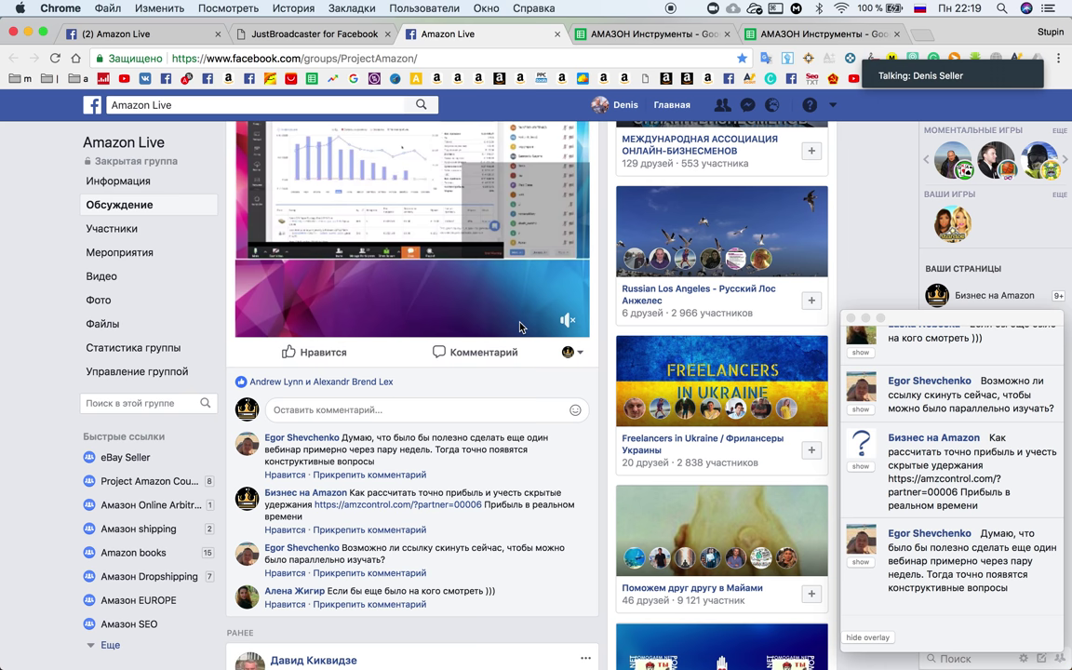
pyautogui.scroll(5, 422, 229)
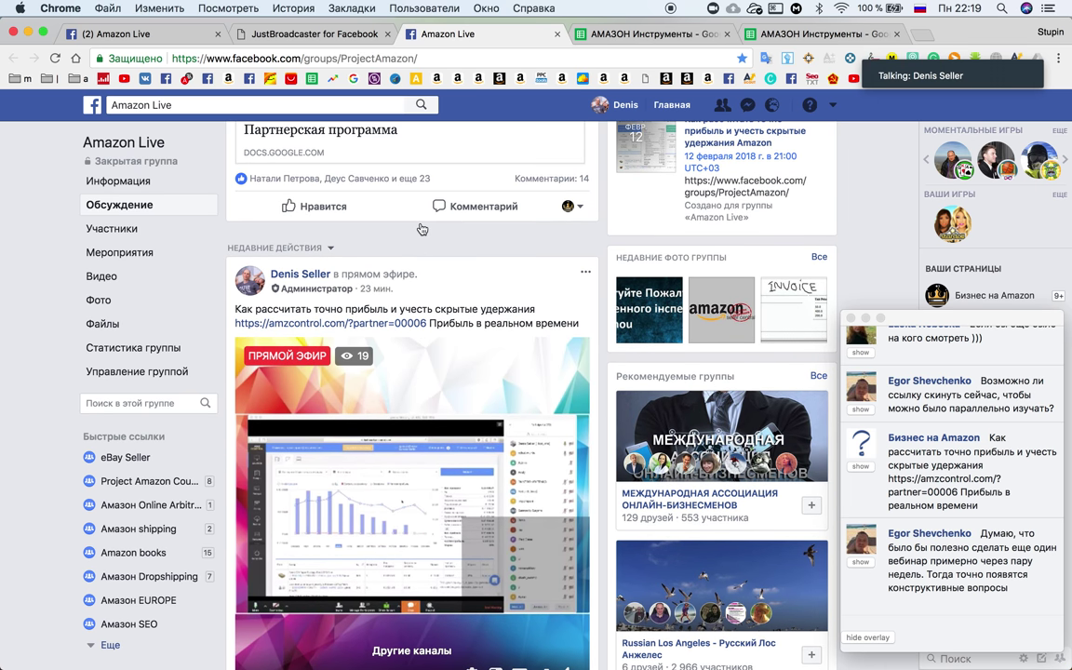
# Open the live broadcast post on its own page and look through its full list of comments
pyautogui.click(376, 290)
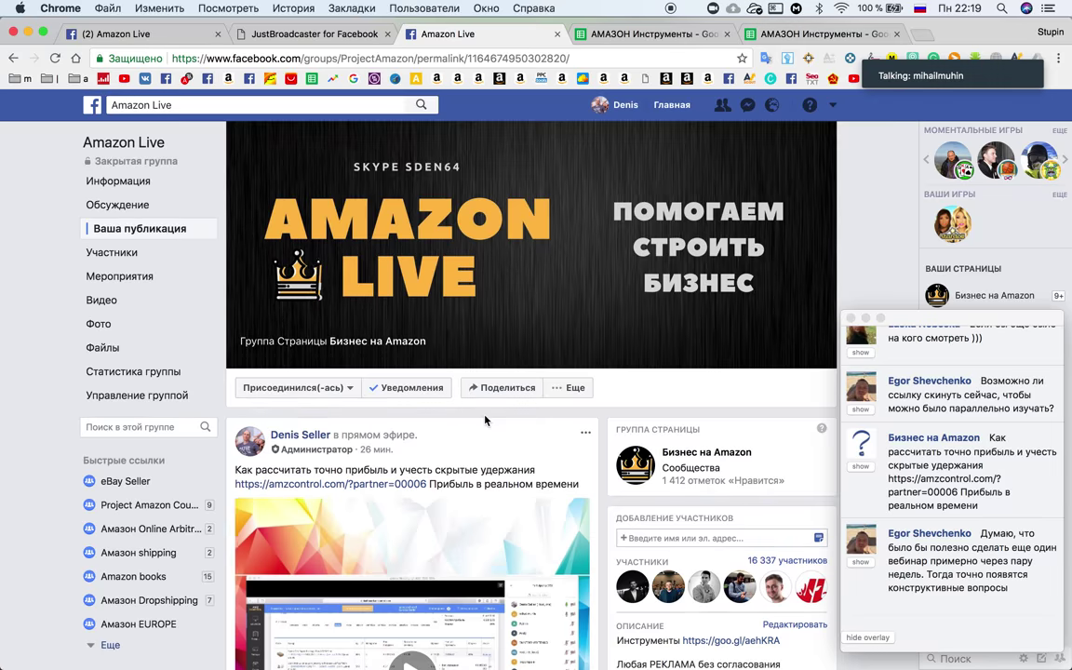
pyautogui.scroll(-5, 484, 419)
pyautogui.scroll(-8, 484, 420)
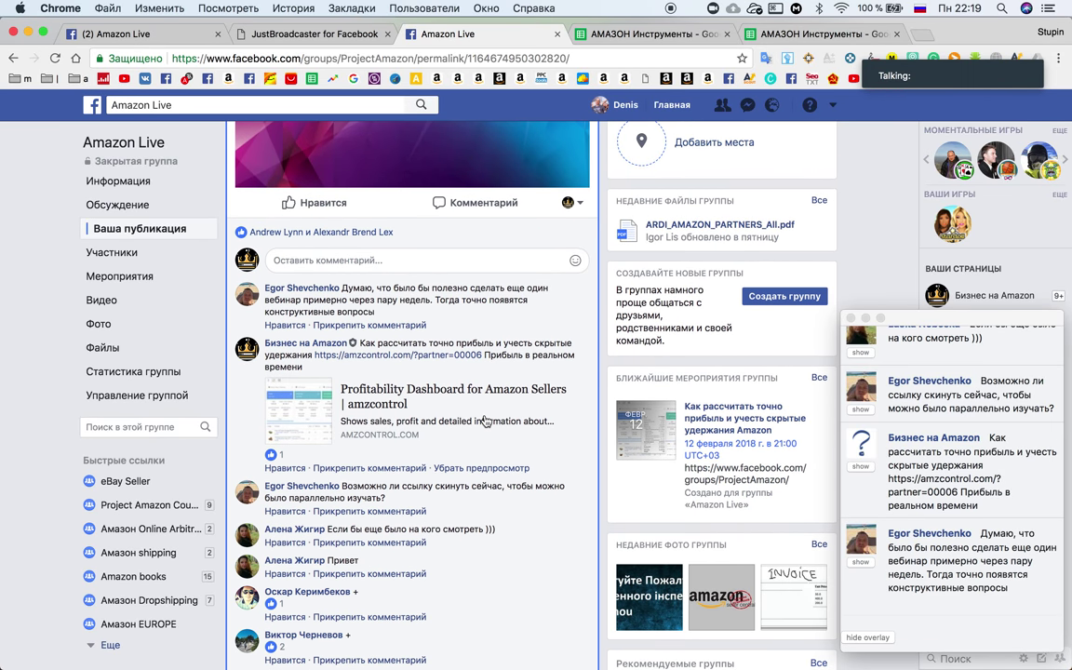
pyautogui.scroll(-4, 484, 419)
pyautogui.scroll(6, 485, 418)
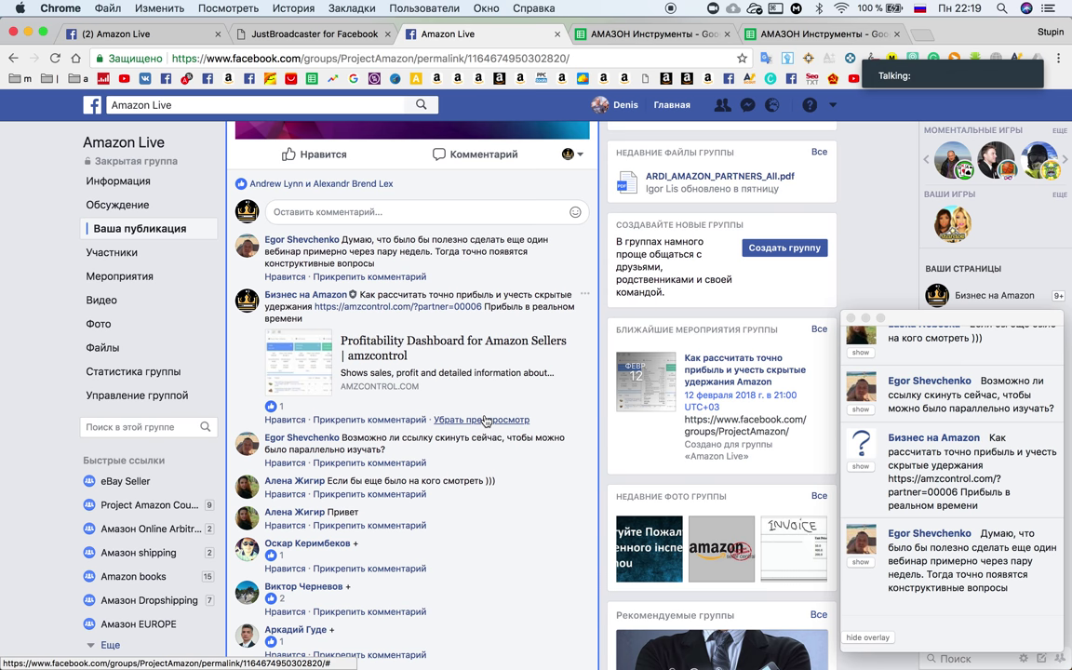
# Switch to the Zoom meeting and briefly view the shared expenses page in full screen
pyautogui.moveTo(658, 667)
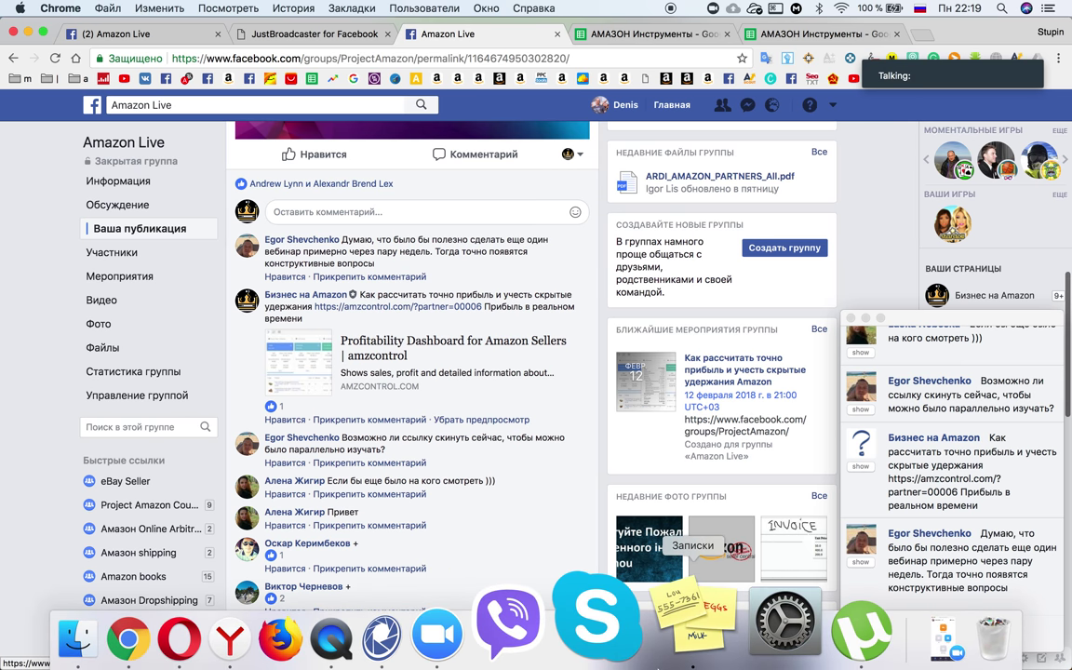
pyautogui.click(535, 633)
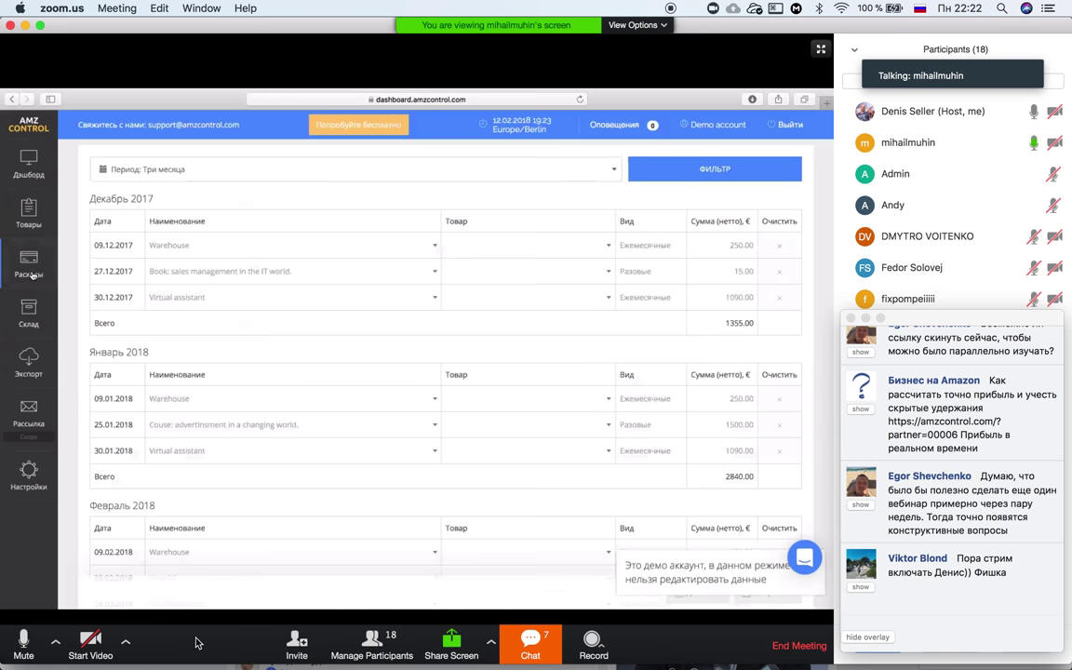
pyautogui.doubleClick(263, 483)
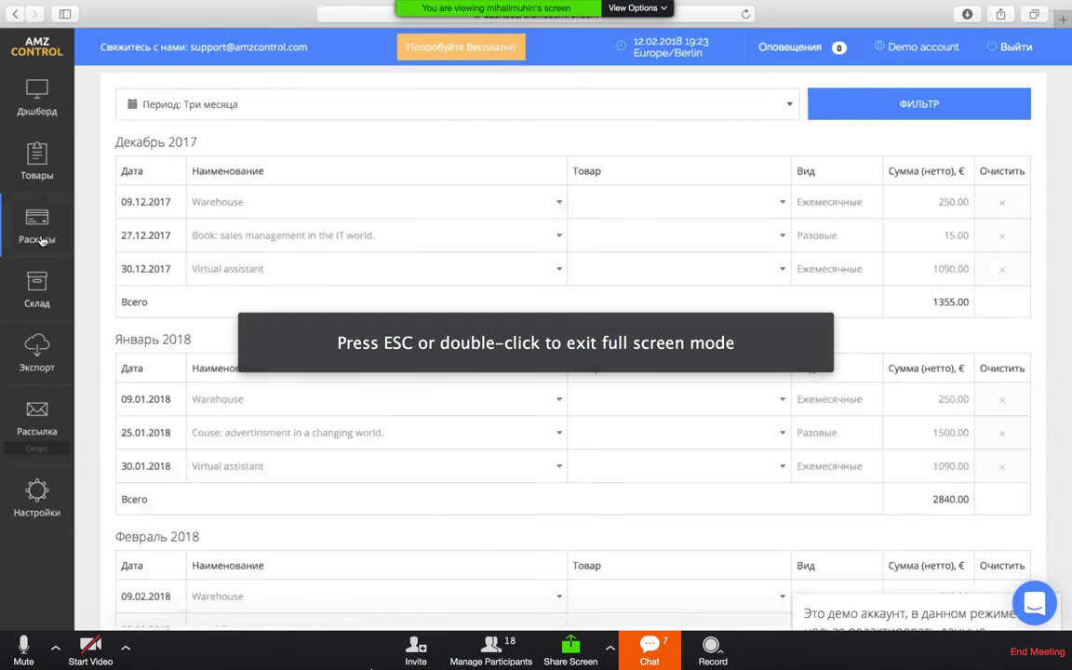
pyautogui.press('Escape')
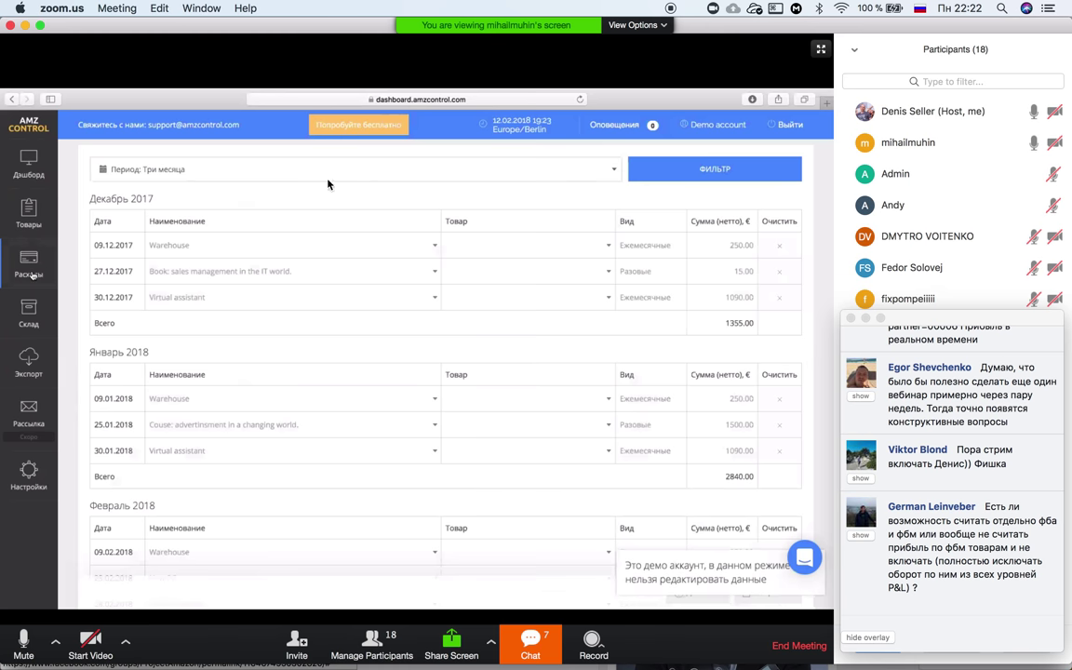
# Check the broadcast post's comments in Chrome and return to the Zoom meeting
pyautogui.click(174, 622)
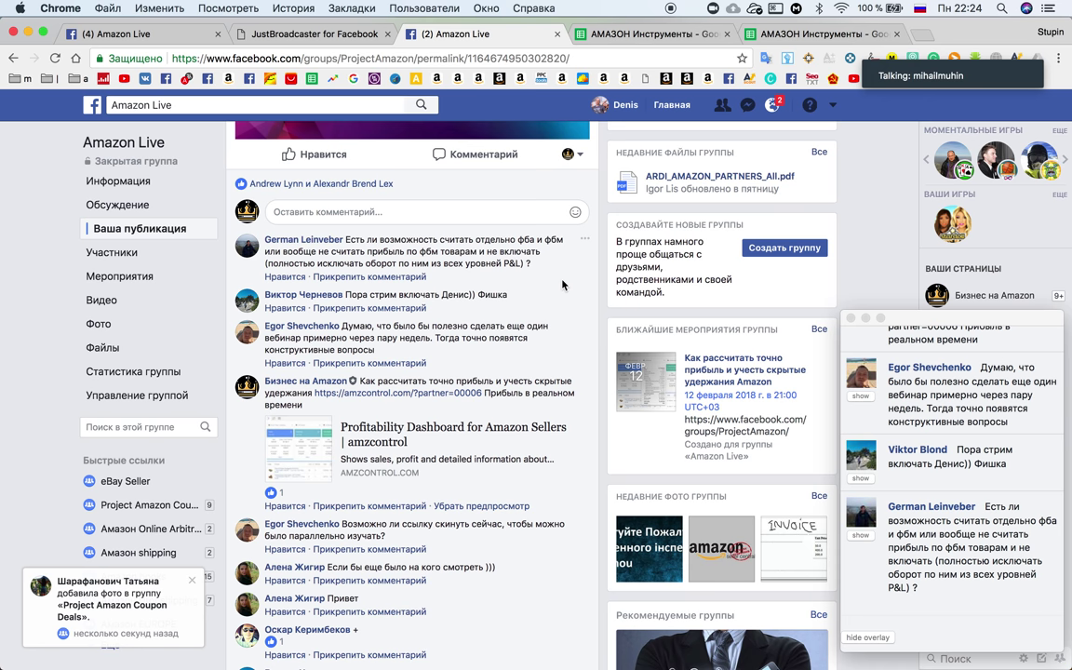
pyautogui.moveTo(531, 656)
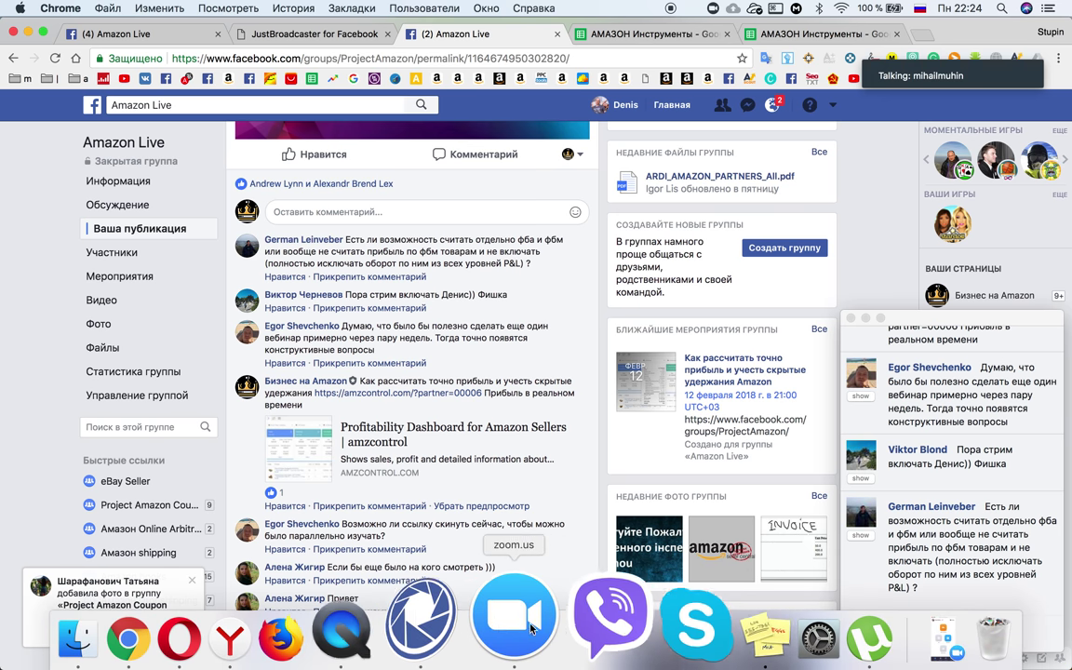
pyautogui.click(523, 621)
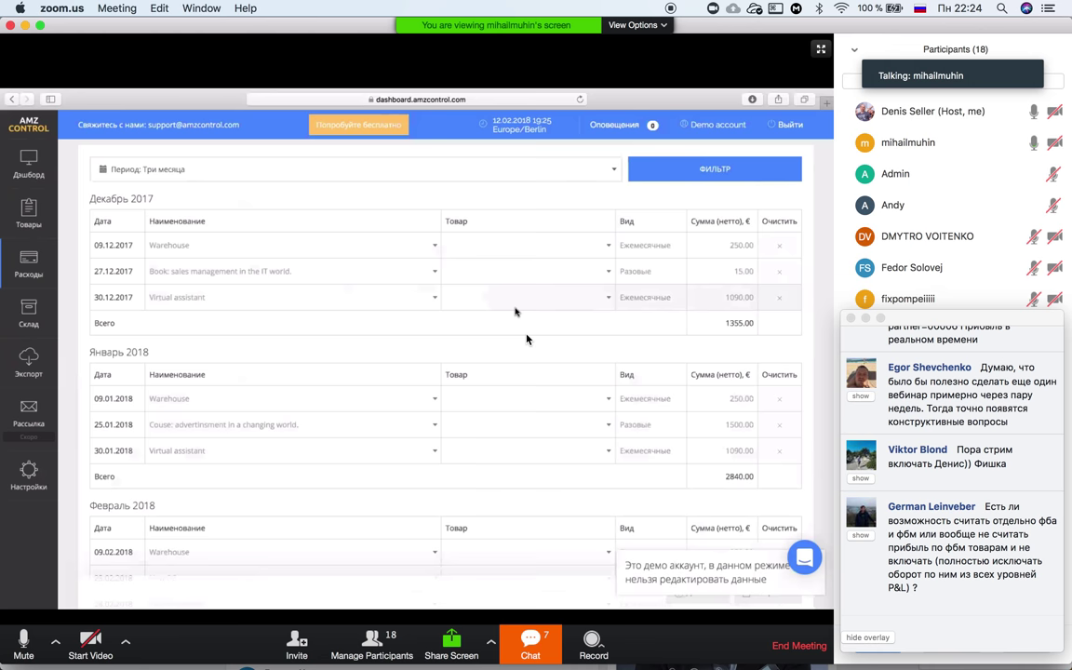
# Read back through the viewers' messages in the floating comments overlay, ending at the newest ones
pyautogui.scroll(3, 880, 413)
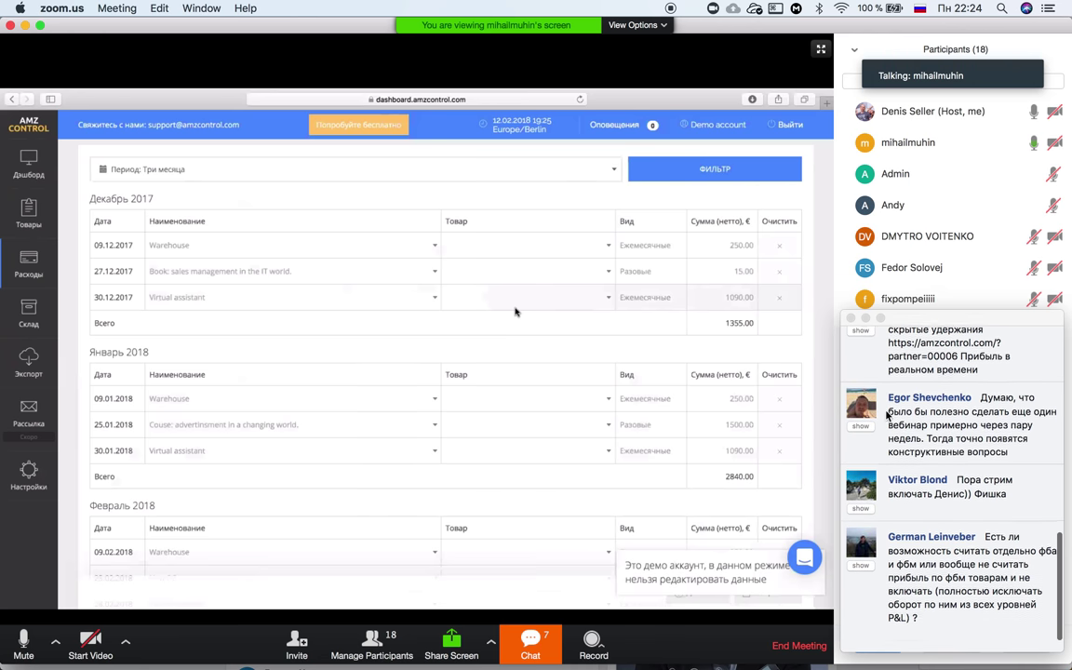
pyautogui.scroll(2, 887, 415)
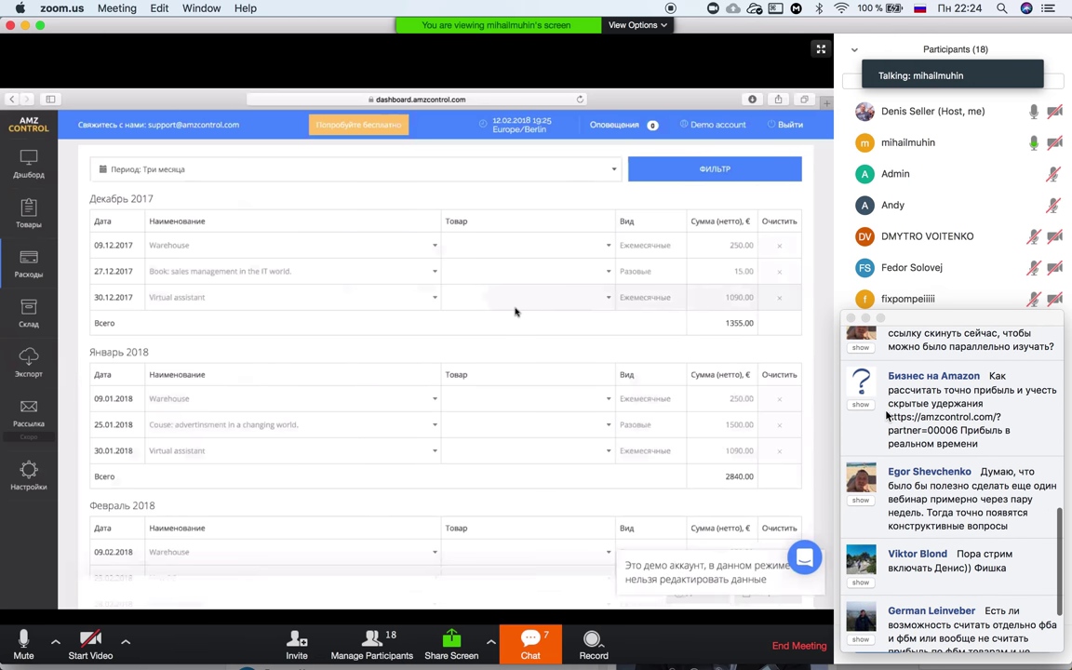
pyautogui.scroll(-2, 887, 416)
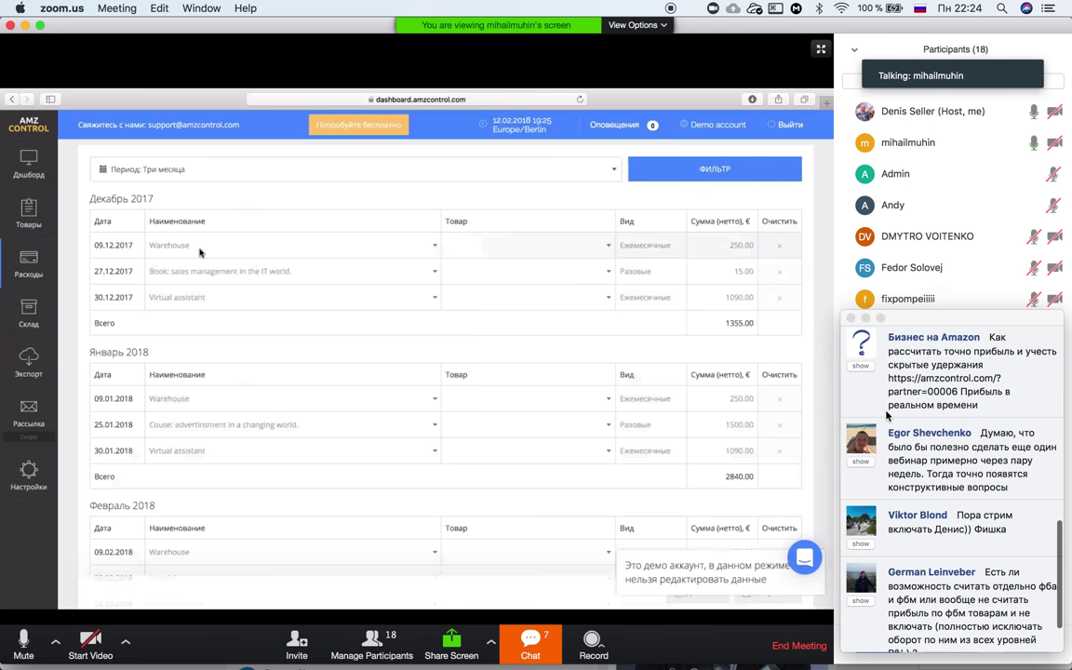
pyautogui.scroll(-3, 887, 415)
pyautogui.scroll(-1, 887, 415)
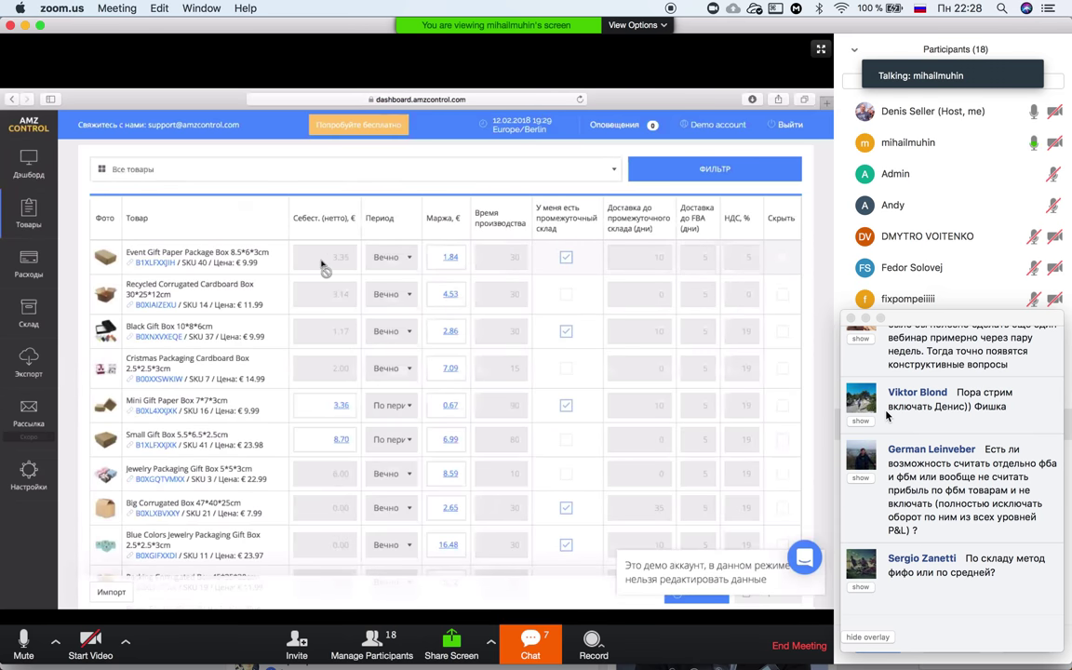
# Move the floating comments overlay slightly lower beside the shared screen
pyautogui.click(947, 321)
pyautogui.moveTo(946, 321)
pyautogui.mouseDown()
pyautogui.moveTo(574, 219)
pyautogui.moveTo(935, 316)
pyautogui.moveTo(950, 343)
pyautogui.mouseUp()
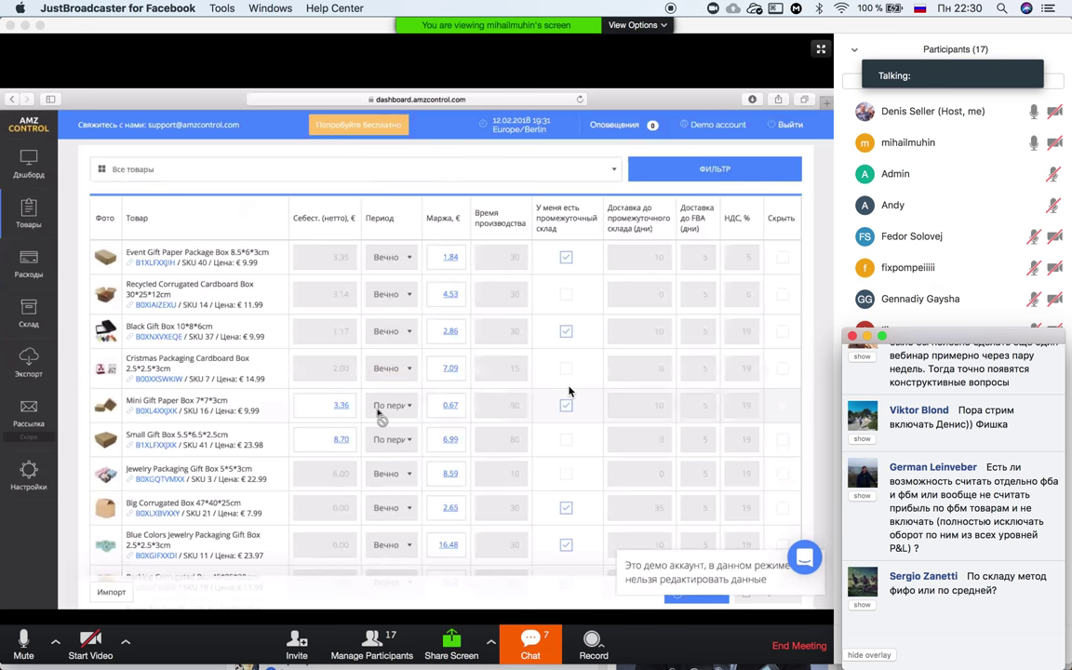
pyautogui.moveTo(927, 343)
pyautogui.mouseDown()
pyautogui.moveTo(927, 231)
pyautogui.moveTo(922, 342)
pyautogui.moveTo(930, 333)
pyautogui.mouseUp()
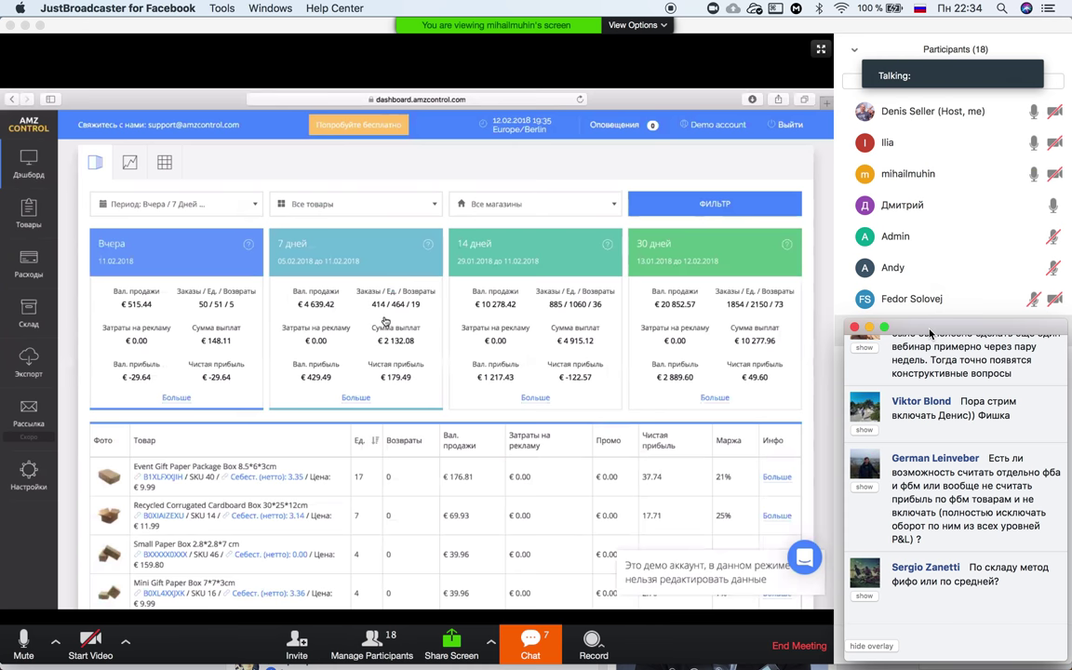
pyautogui.press('XF86AudioLowerVolume')
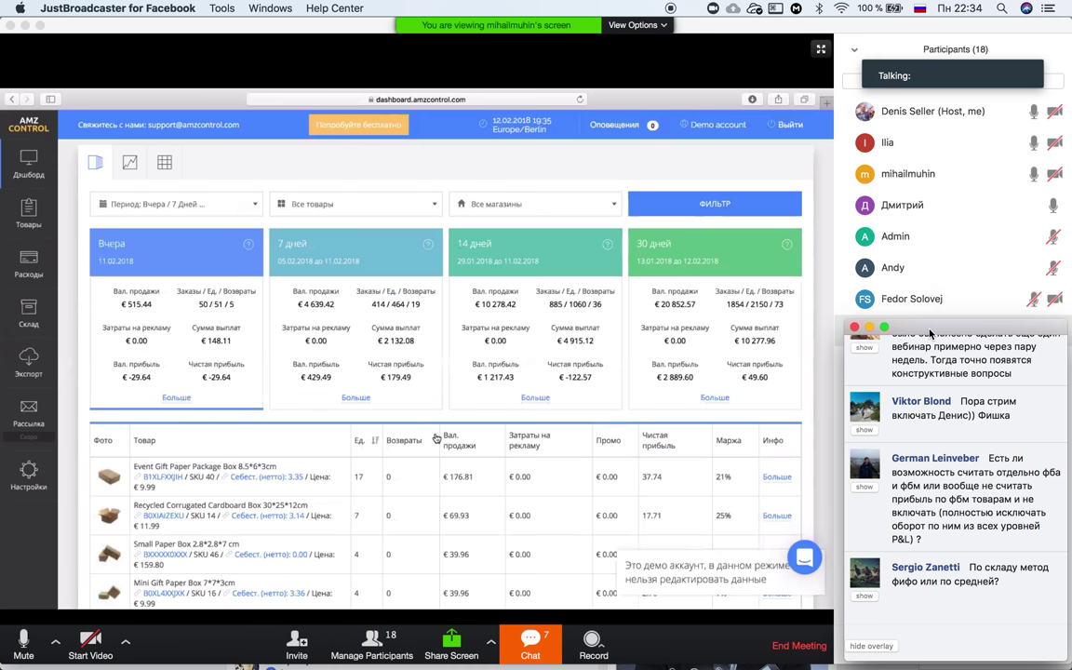
pyautogui.moveTo(521, 612)
pyautogui.press('XF86AudioRaiseVolume')
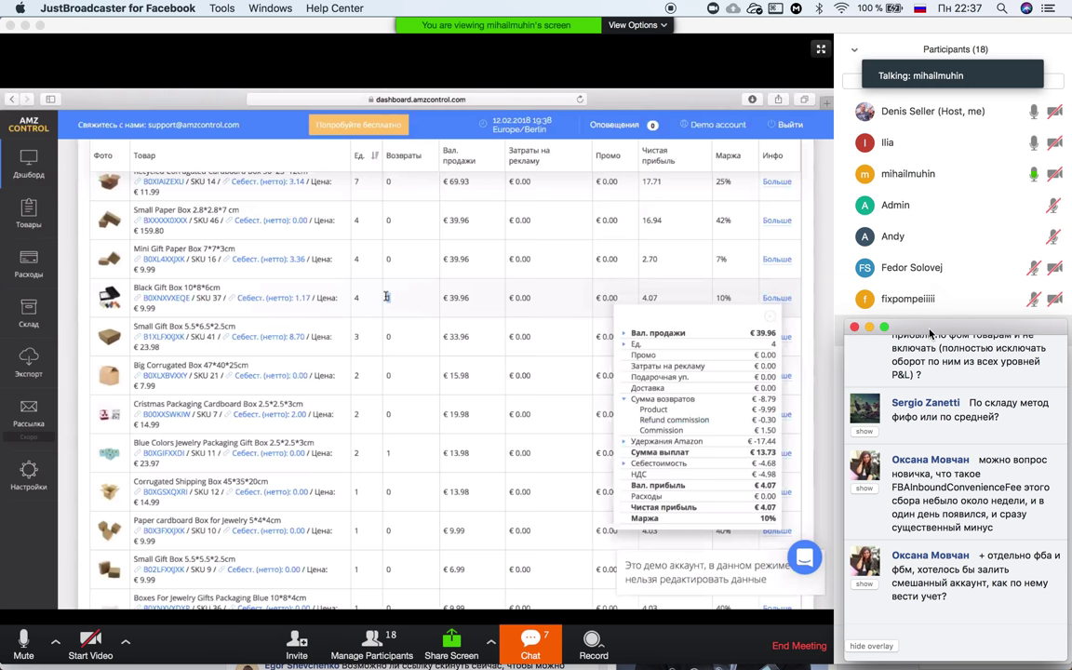
# Highlight the Black Gift Box's returns value, and read the explanation of the Возвраты неликвид option in the Amazon account settings
pyautogui.moveTo(387, 297); pyautogui.dragTo(392, 299)
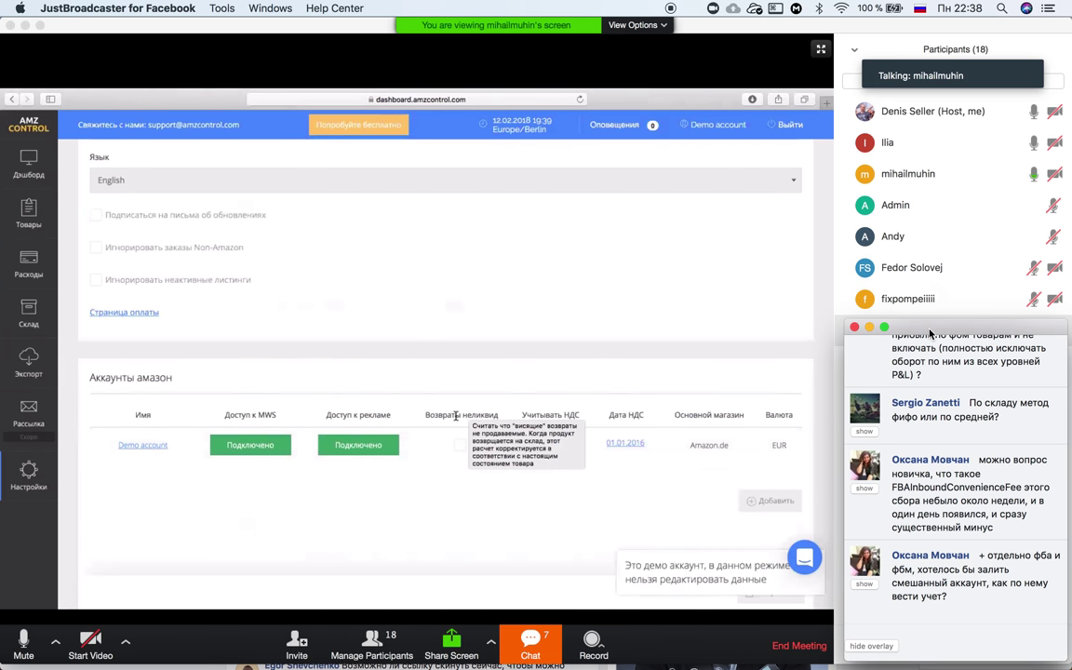
pyautogui.moveTo(455, 416)
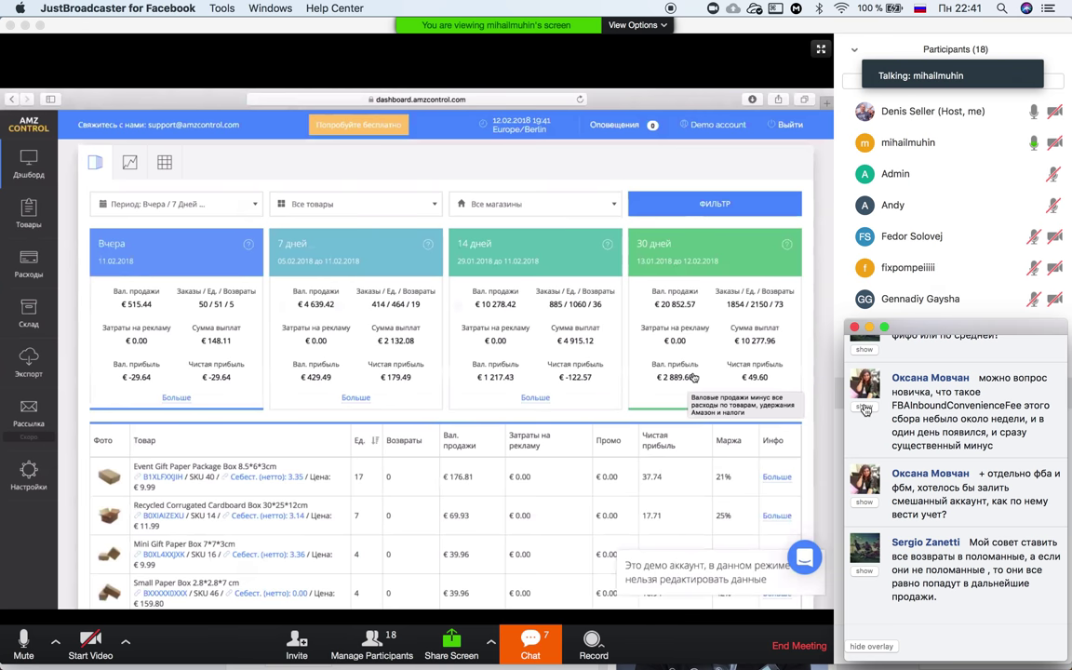
# Open the detailed breakdown for 30 дней and expand Удержания Amazon to view the individual fees
pyautogui.click(694, 398)
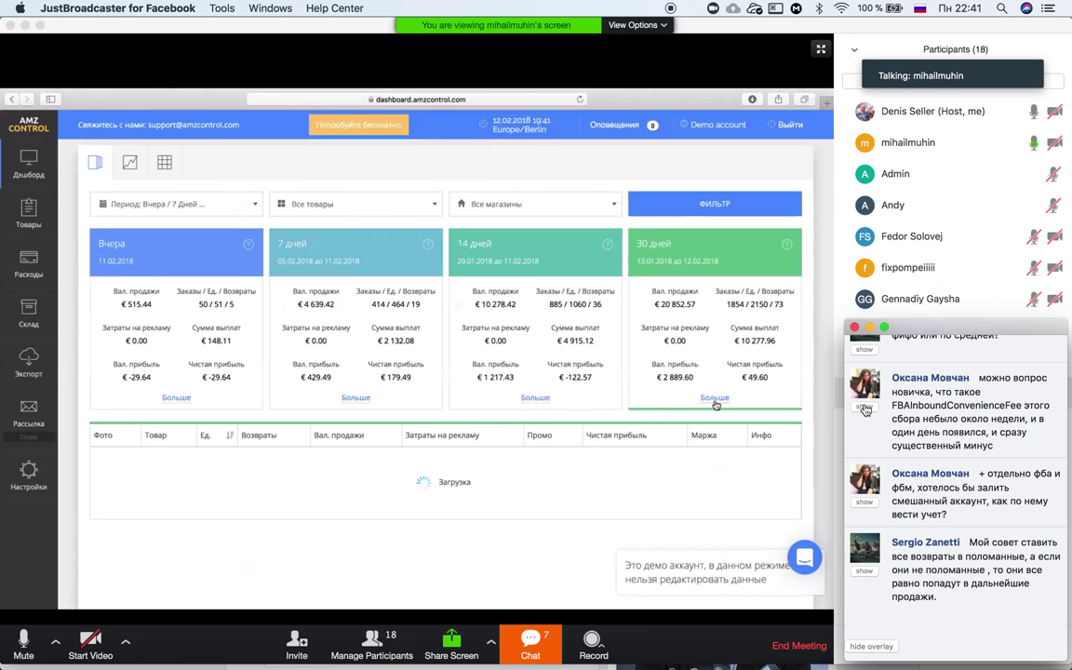
pyautogui.scroll(-1, 693, 400)
pyautogui.click(689, 326)
pyautogui.scroll(-3, 749, 358)
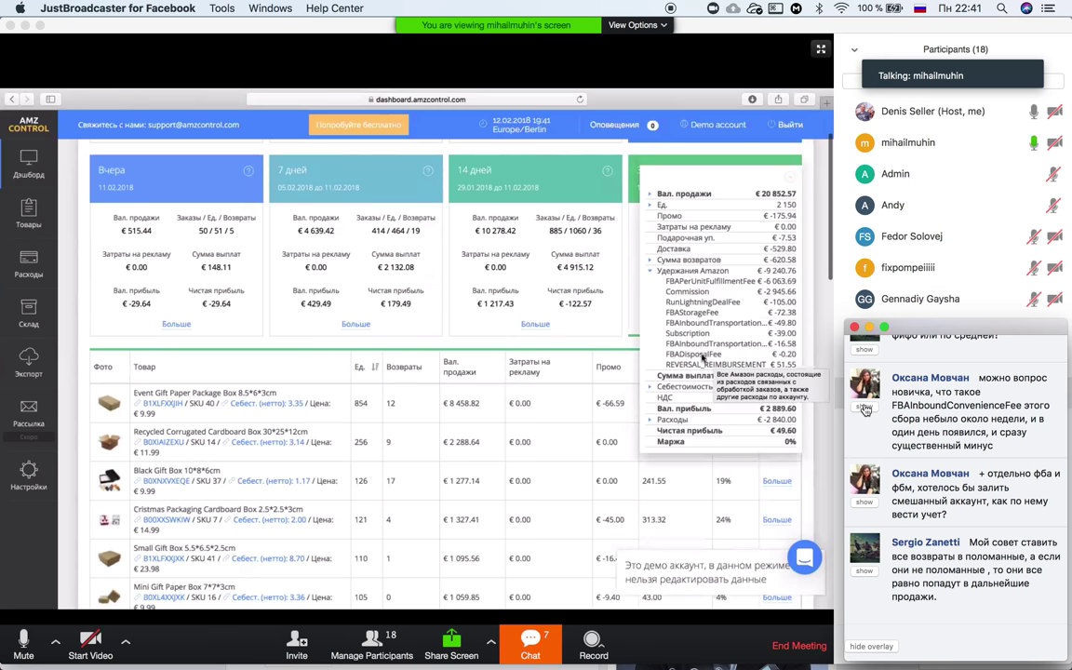
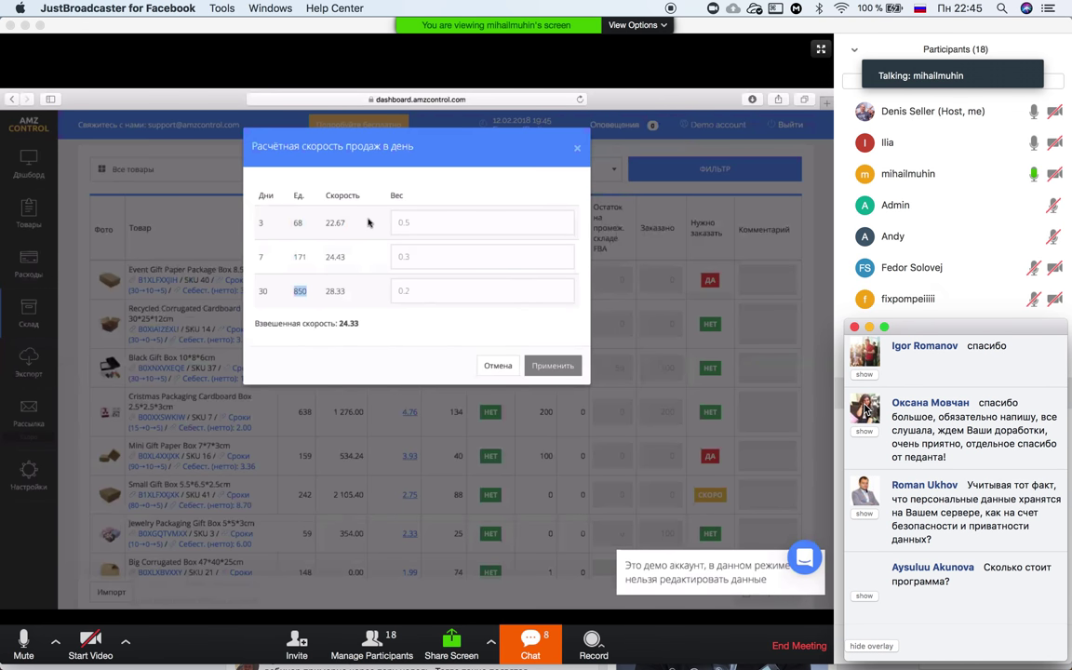
# Review the weights and the weighted speed in Расчётная скорость продаж в день, and close the dialog without applying changes
pyautogui.click(410, 225)
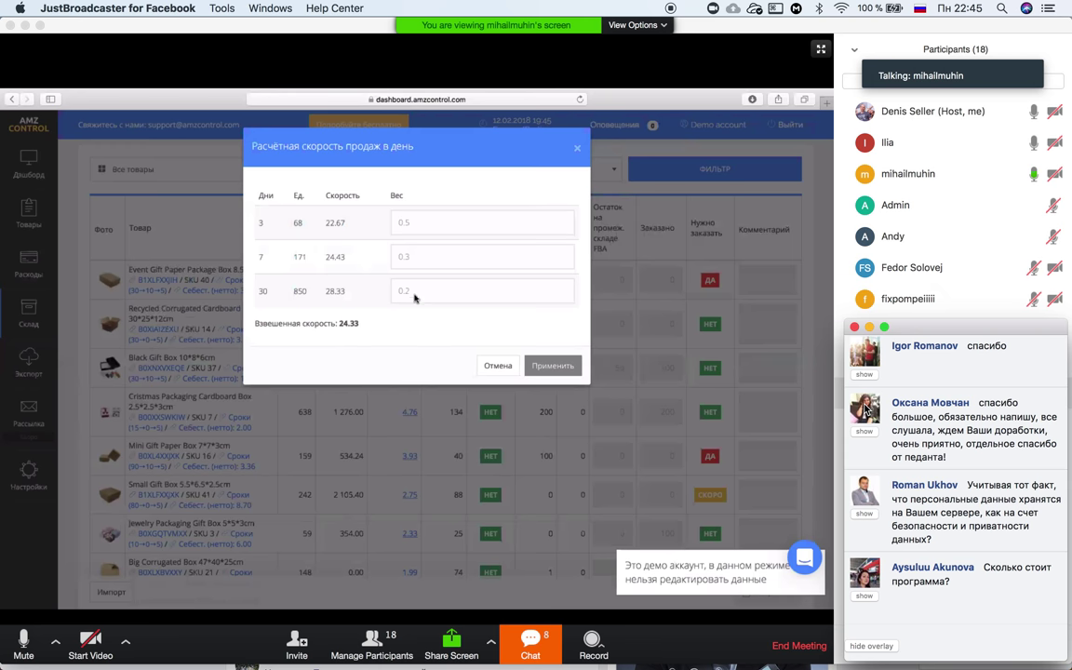
pyautogui.moveTo(361, 324); pyautogui.dragTo(340, 323)
pyautogui.click(507, 374)
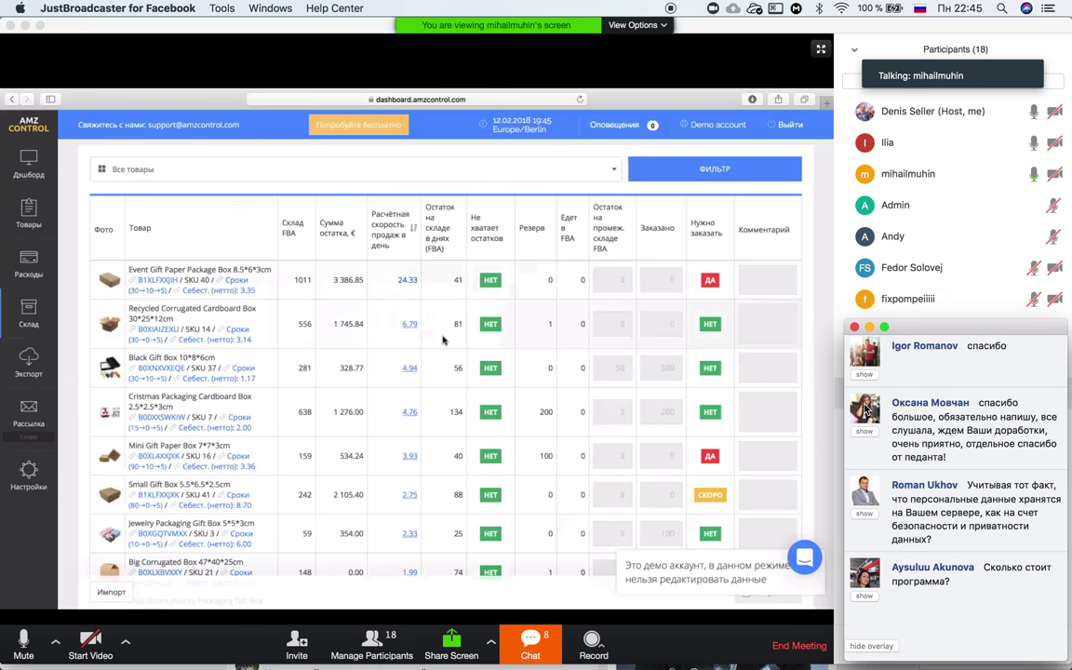
# Highlight the FBA stock quantity and the remaining days of stock for Event Gift Paper Package Box 8.5*6*3cm
pyautogui.doubleClick(300, 280)
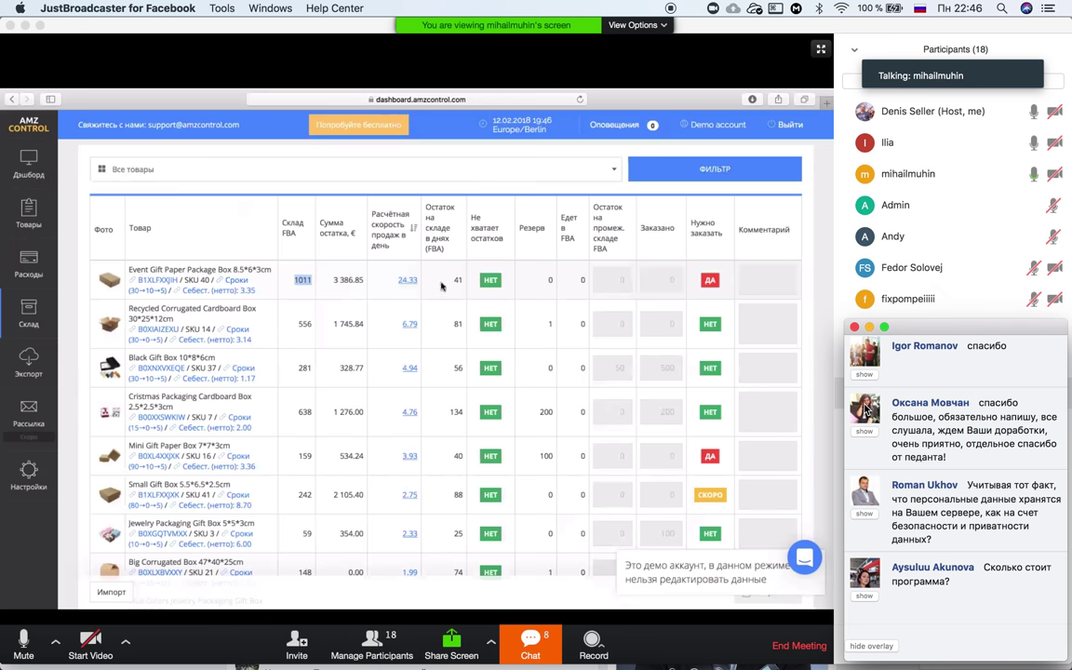
pyautogui.doubleClick(457, 280)
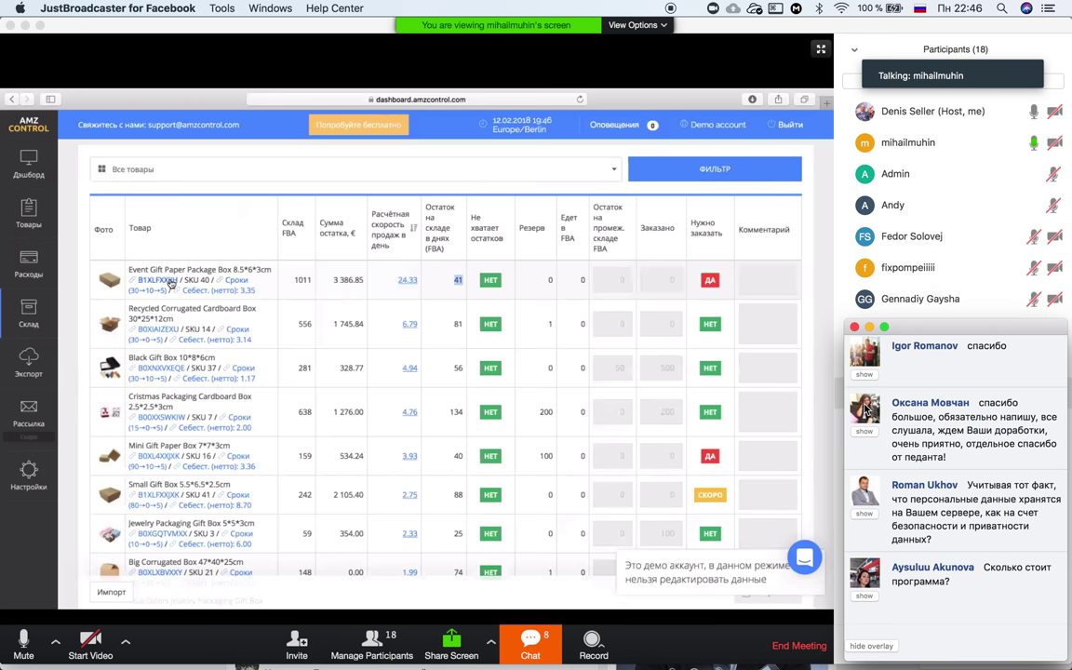
# Open the Настройки товара dialog for Event Gift Paper Package Box 8.5*6*3cm, and close it without applying changes
pyautogui.click(145, 266)
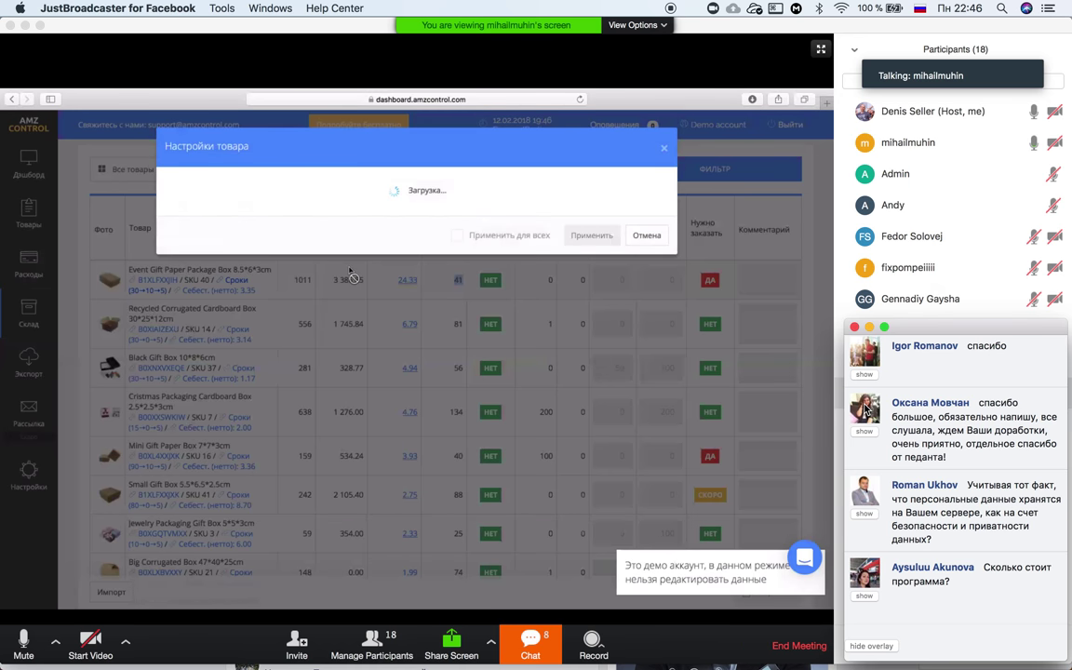
pyautogui.click(651, 327)
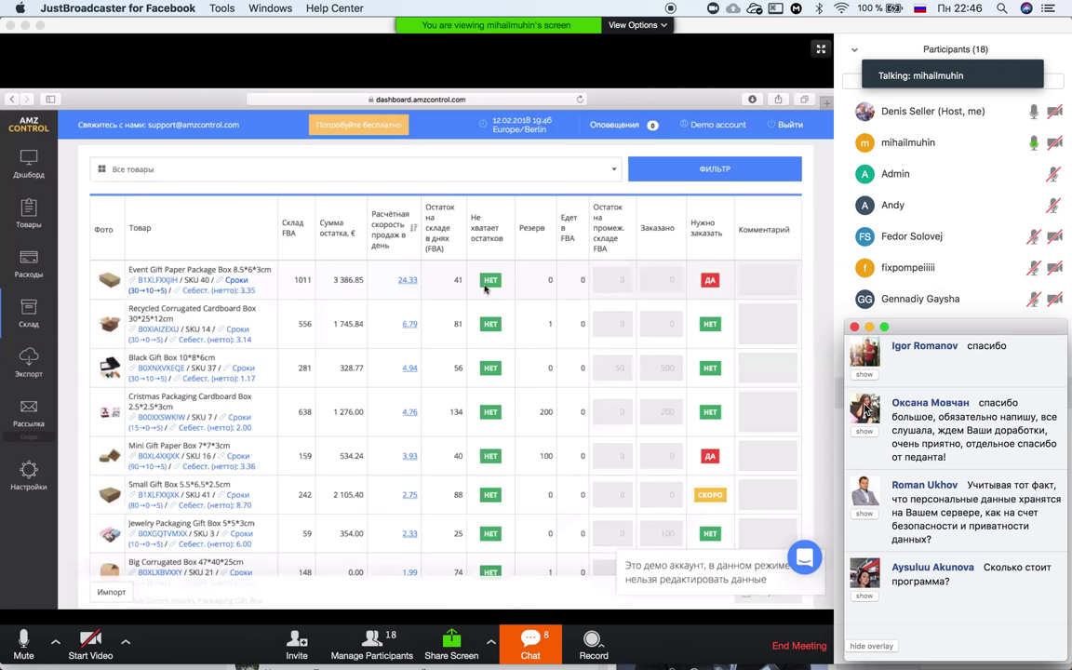
# Review the Не хватает остатков and Нужно заказать statuses across the products in the Склад table, and return to its beginning
pyautogui.scroll(-5, 484, 288)
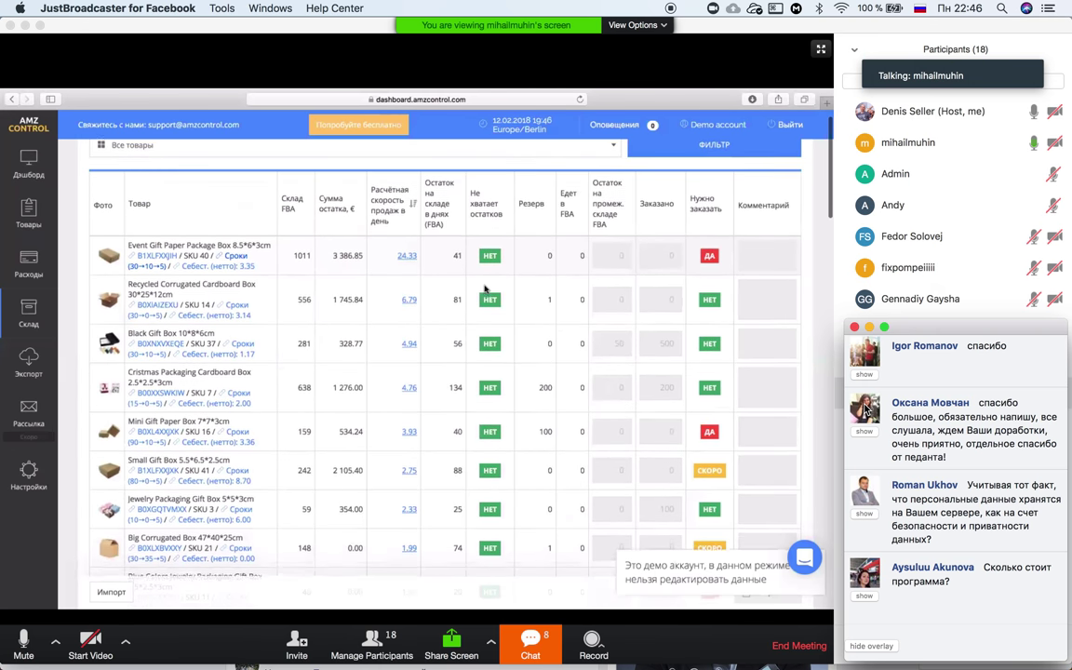
pyautogui.scroll(-8, 484, 289)
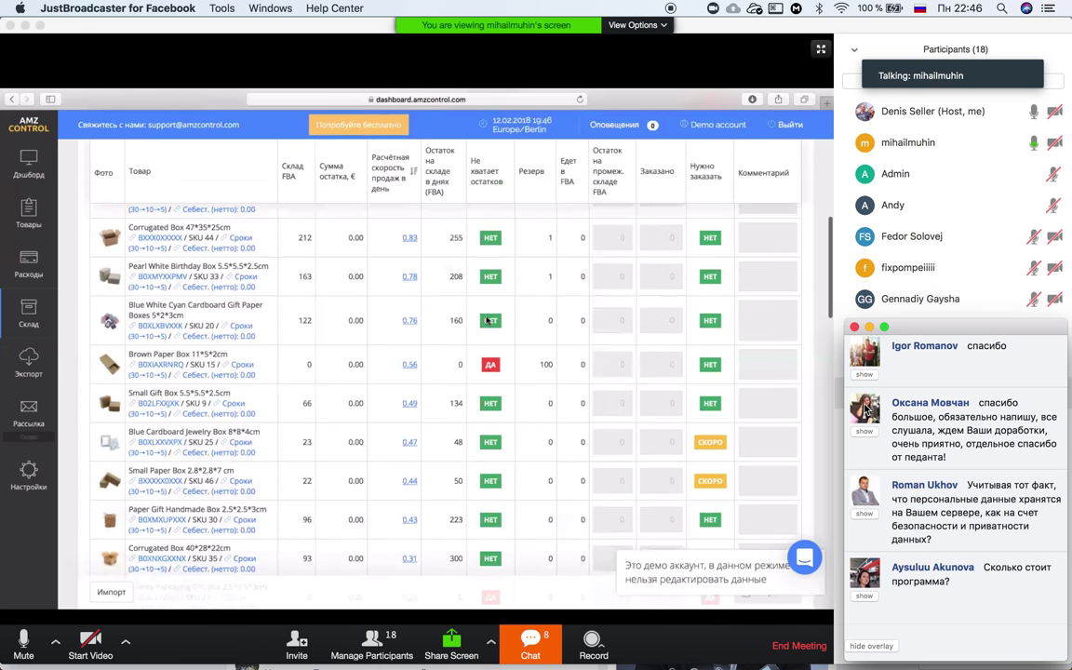
pyautogui.scroll(-3, 432, 324)
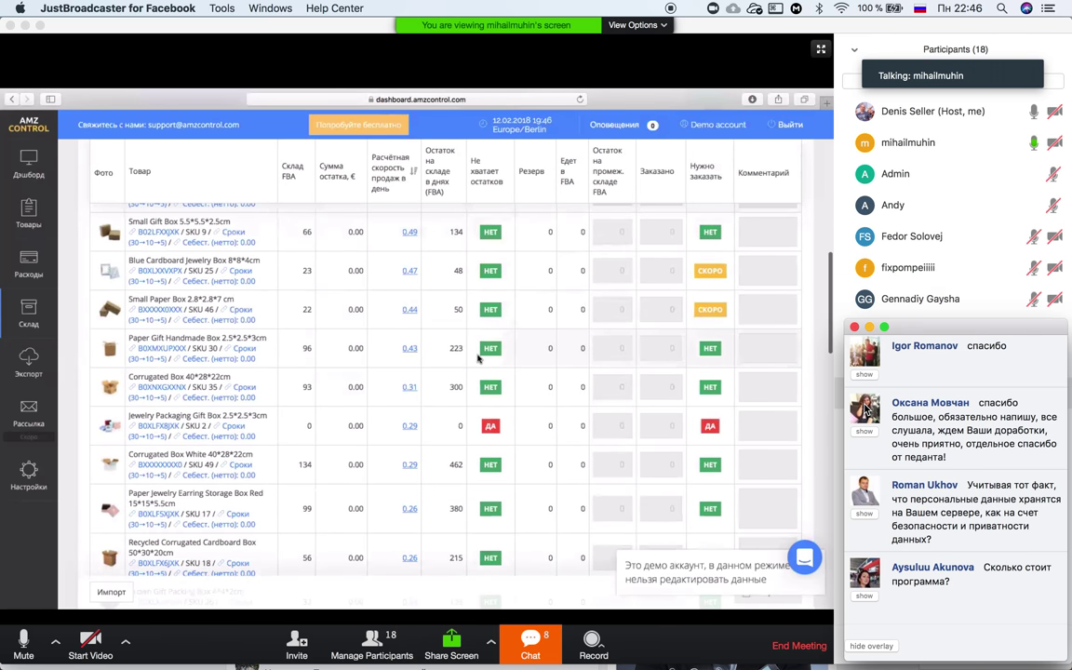
pyautogui.scroll(-1, 478, 359)
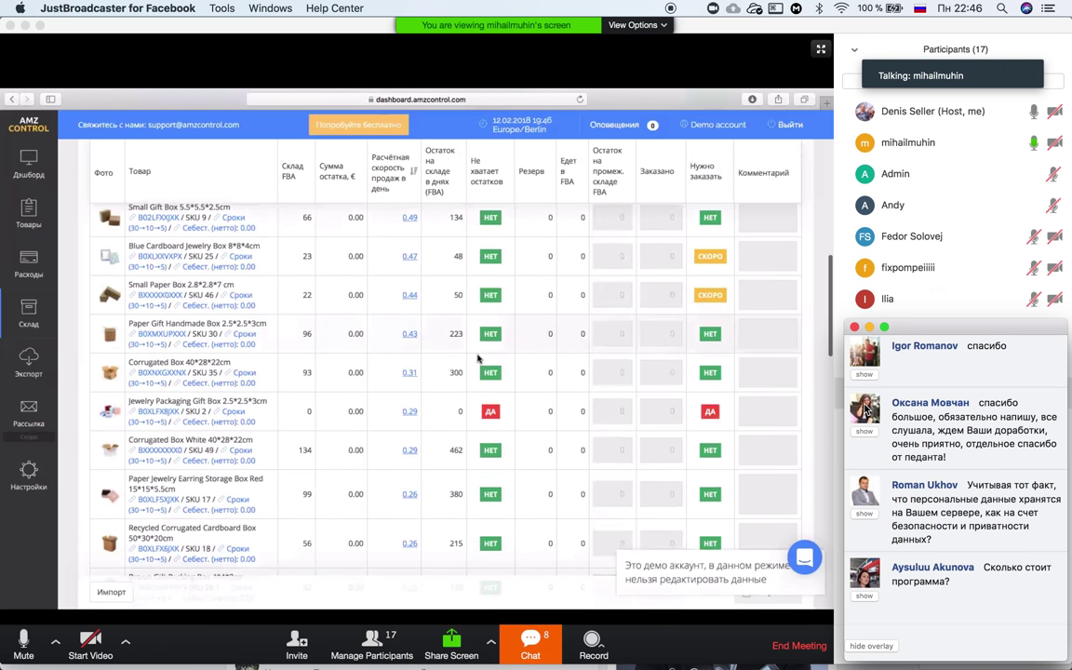
pyautogui.scroll(-4, 477, 359)
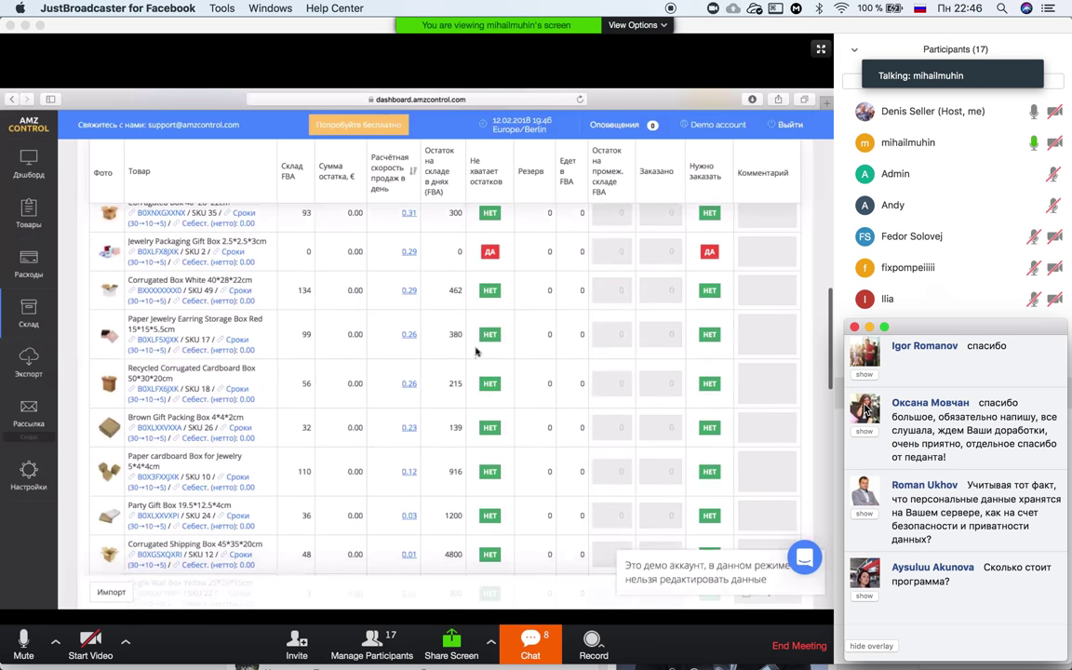
pyautogui.scroll(6, 495, 283)
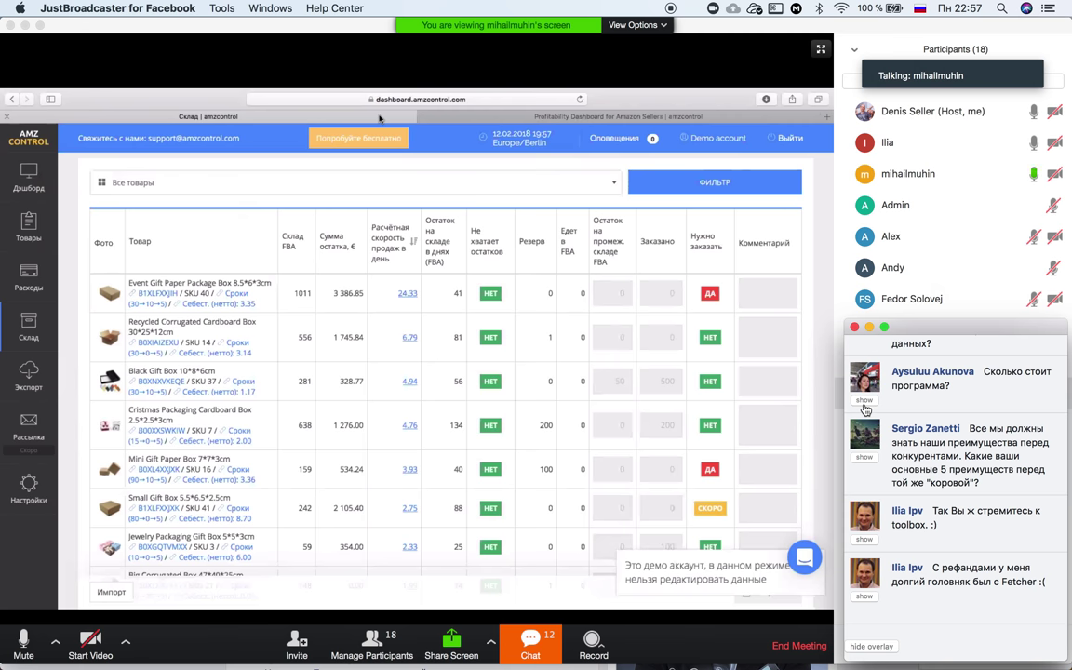
# Shift the viewer comments window slightly, and highlight the three Выгрузить Дэшборд options under Экспорт данных
pyautogui.moveTo(998, 328)
pyautogui.mouseDown()
pyautogui.moveTo(411, 231)
pyautogui.moveTo(612, 278)
pyautogui.moveTo(1024, 310)
pyautogui.moveTo(994, 332)
pyautogui.mouseUp()
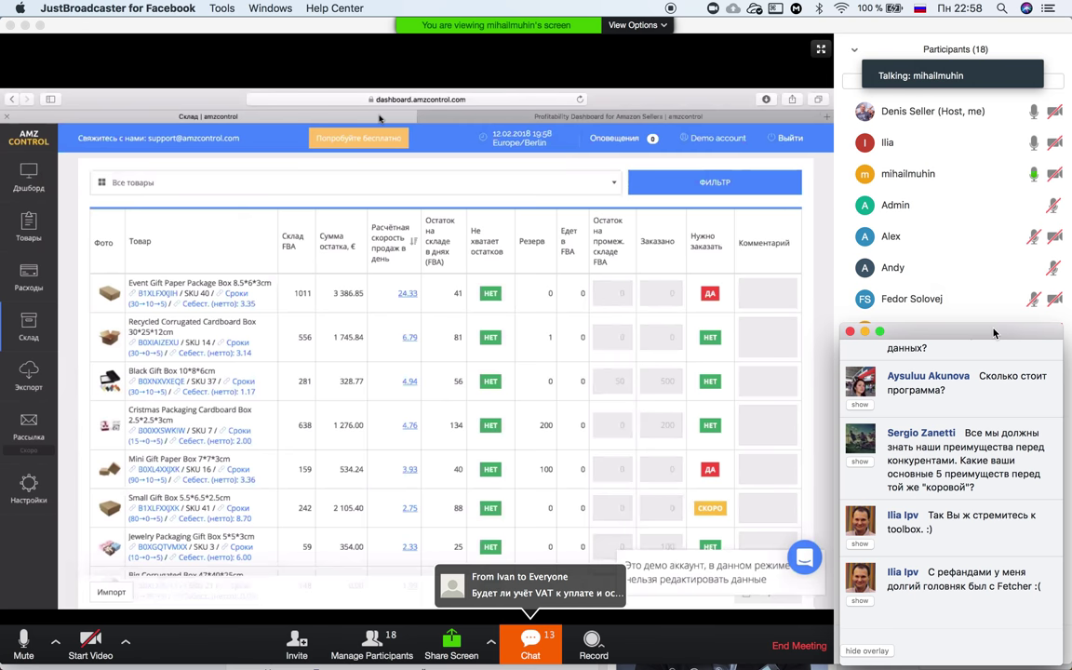
pyautogui.moveTo(871, 204)
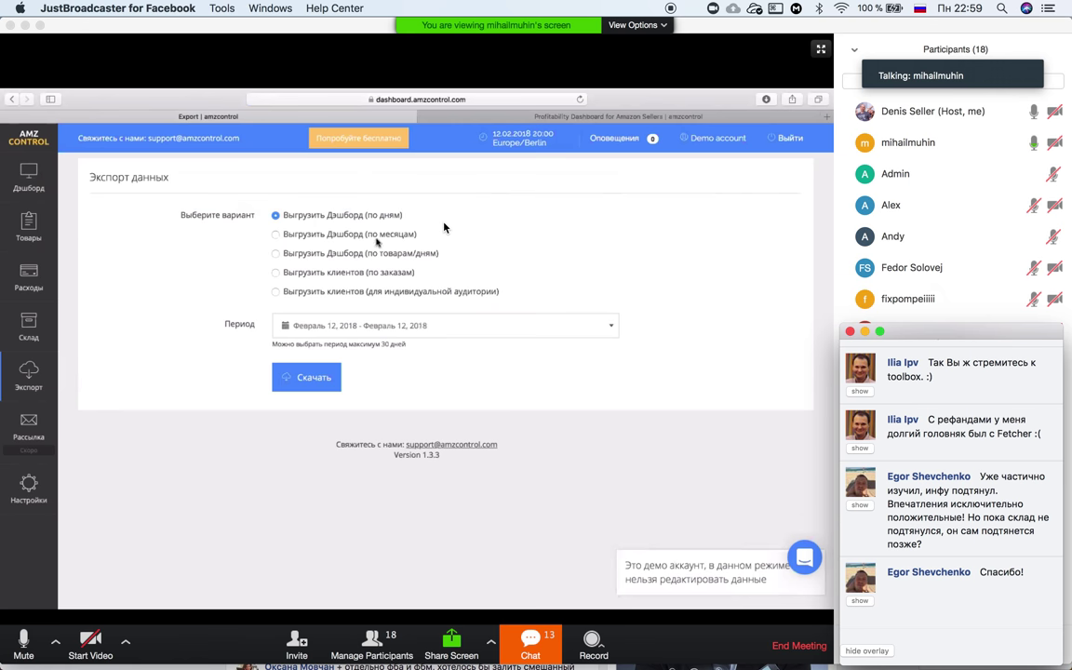
pyautogui.moveTo(436, 257); pyautogui.dragTo(308, 216)
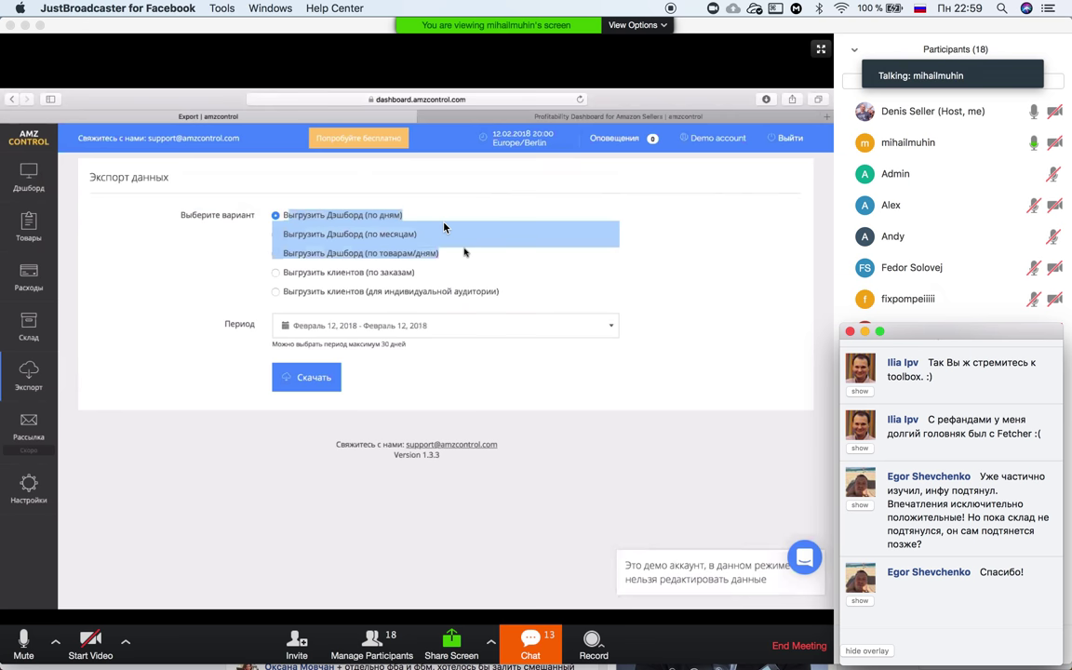
pyautogui.click(465, 253)
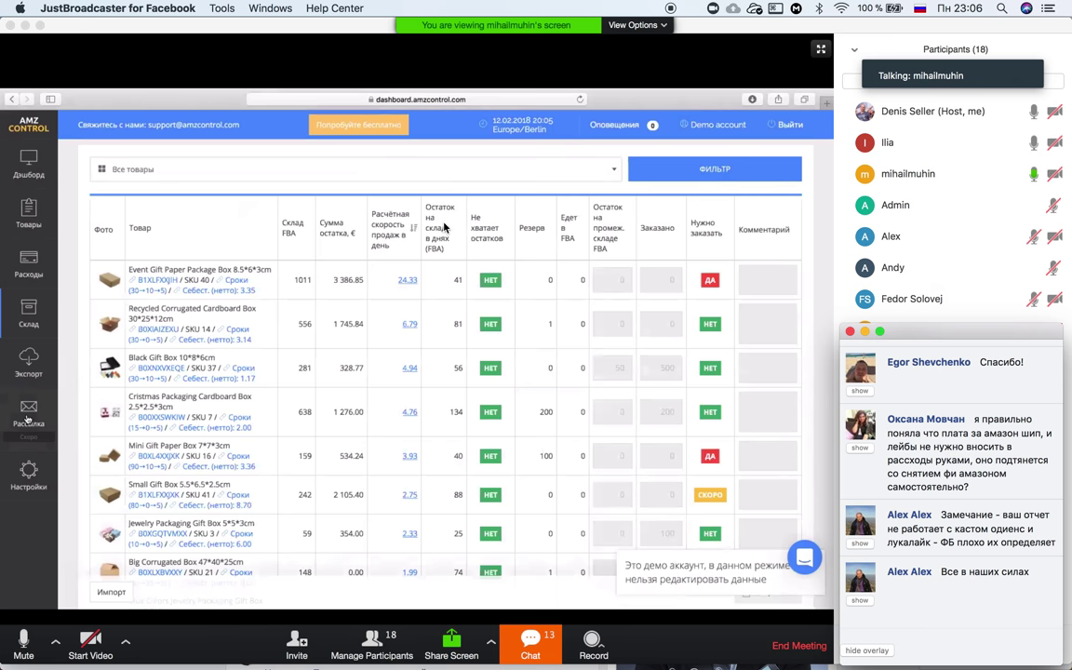
# Switch to the Zoom meeting window so that it is in front of the viewer comments
pyautogui.click(444, 226)
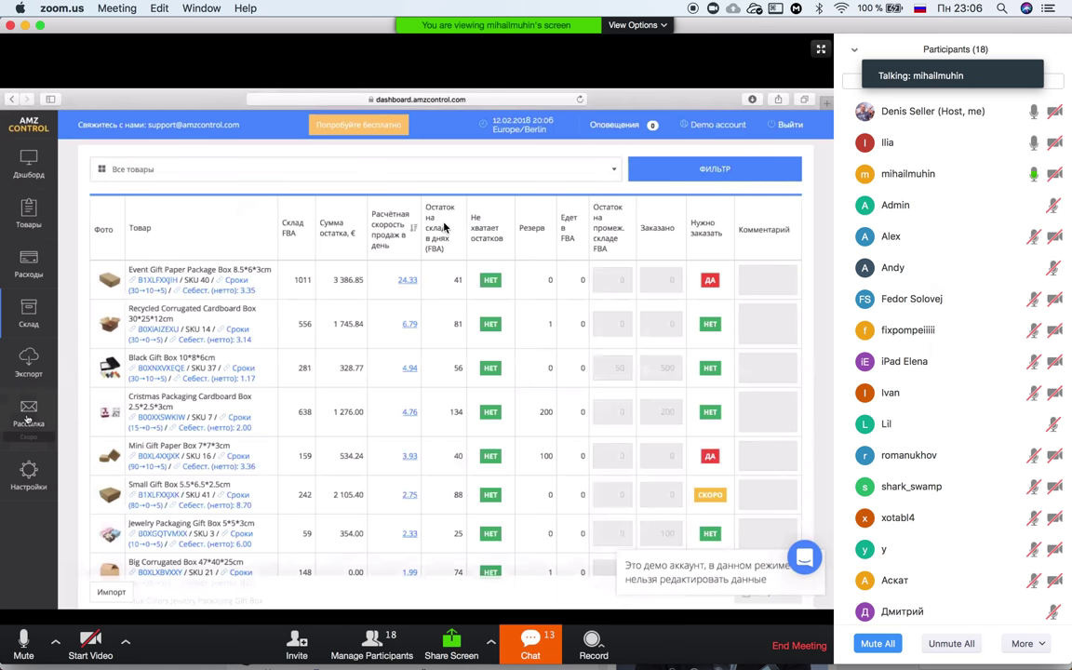